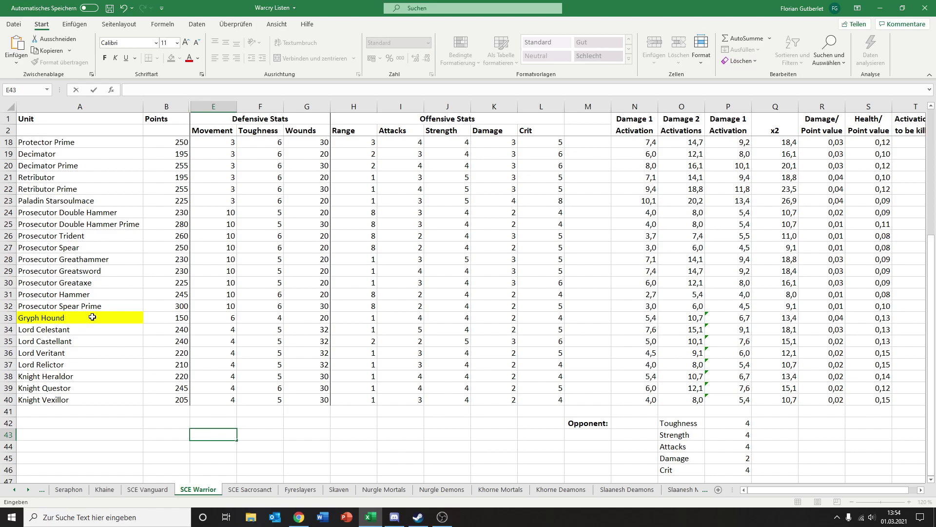
# Examine the Gryph Hound's offensive stats, damage per activation, movement, toughness, wounds and points cost
pyautogui.click(100, 317)
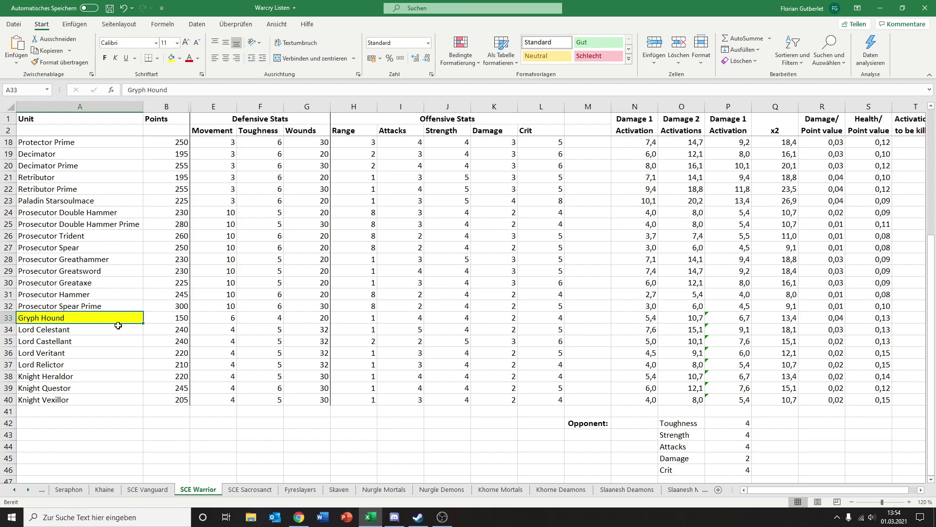
pyautogui.click(354, 318)
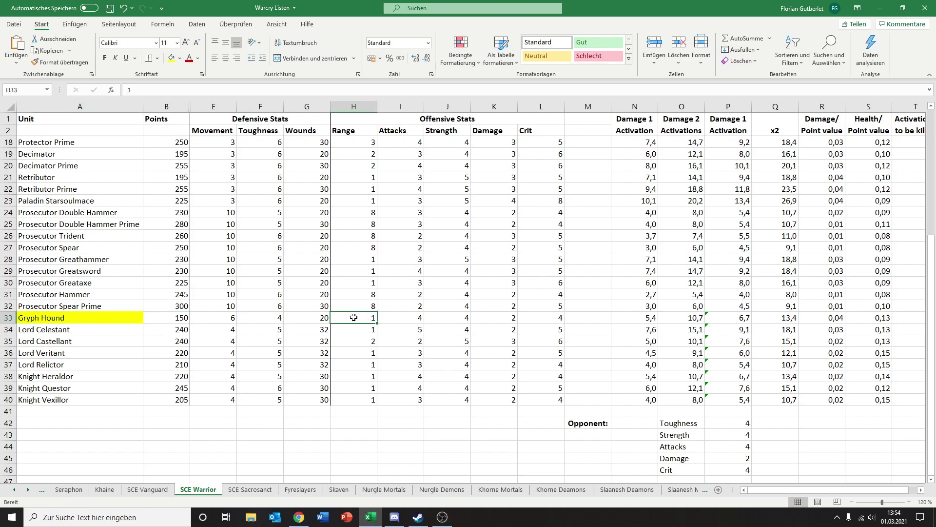
pyautogui.click(404, 318)
pyautogui.click(441, 317)
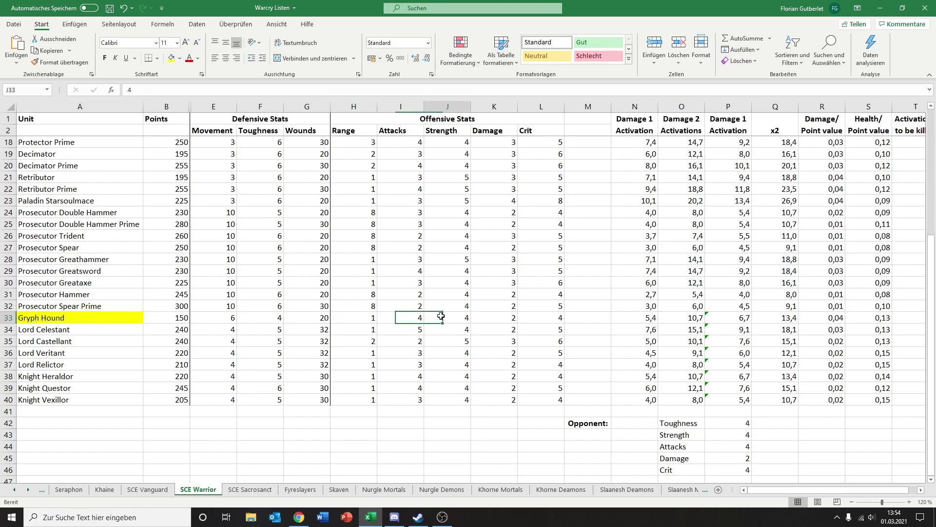
pyautogui.click(626, 319)
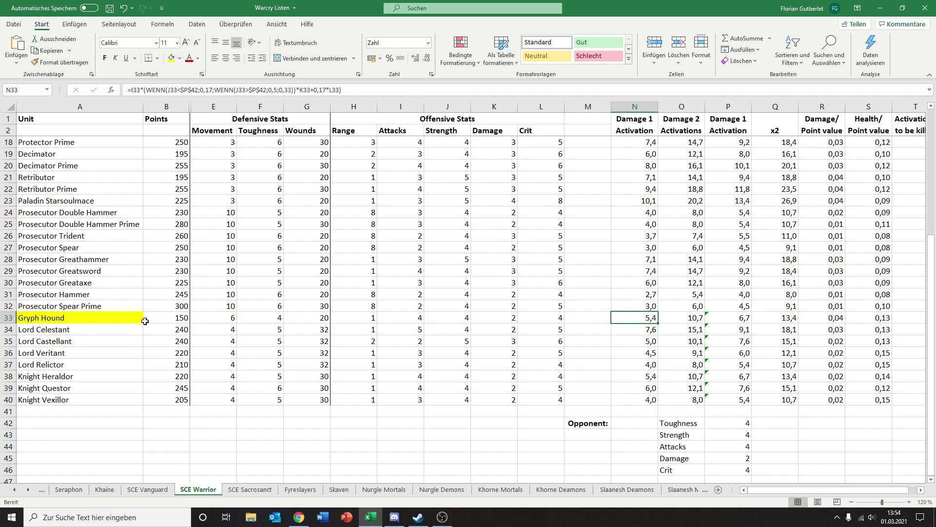
pyautogui.click(216, 318)
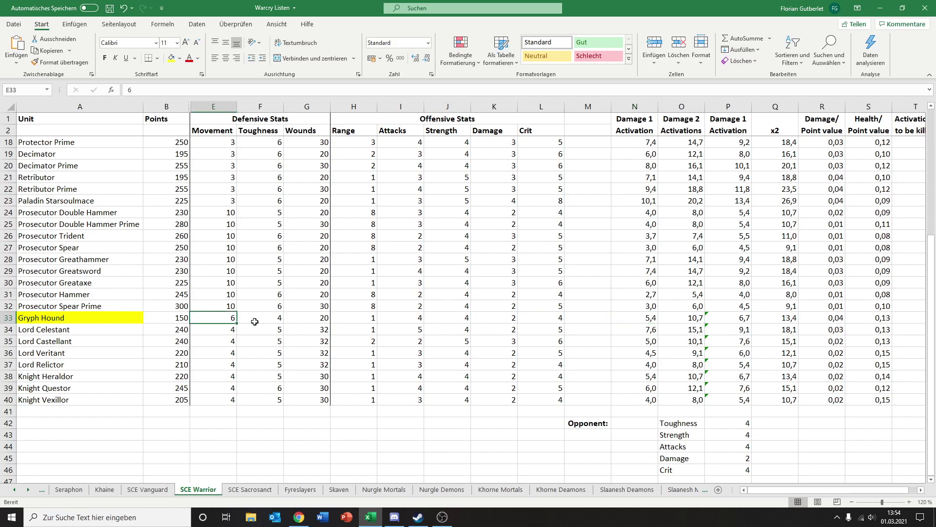
pyautogui.click(272, 320)
pyautogui.click(317, 320)
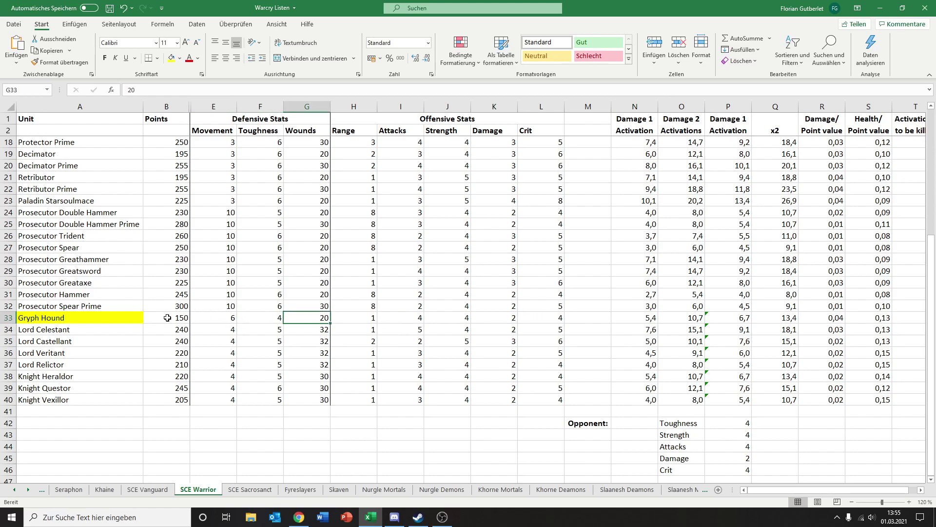
pyautogui.click(166, 323)
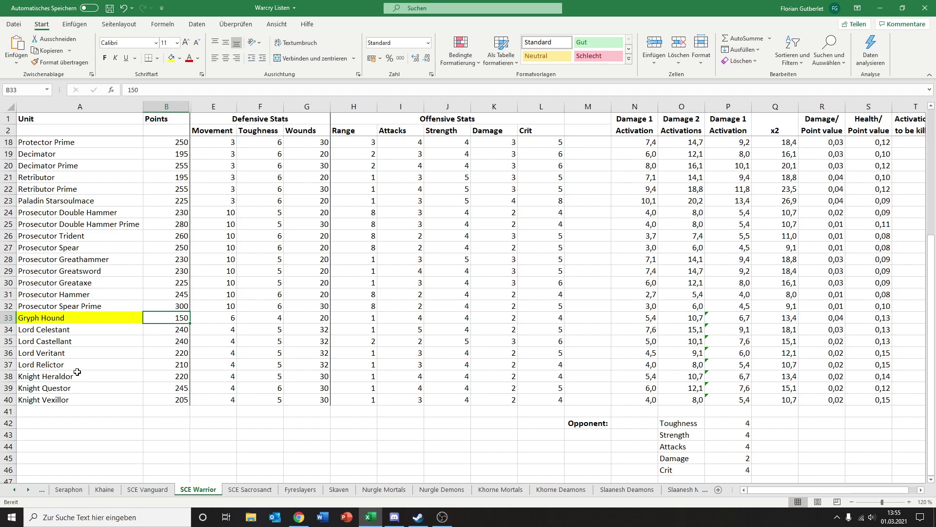
# Compare the Lord Celestant's points cost with those of the Liberator Hammer Prime and Liberator Sword Prime
pyautogui.click(104, 331)
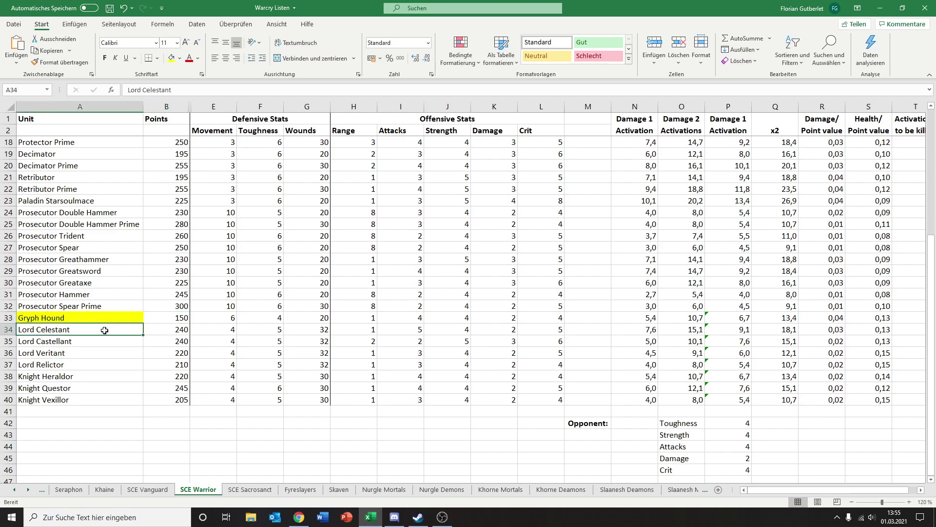
pyautogui.scroll(1, 155, 342)
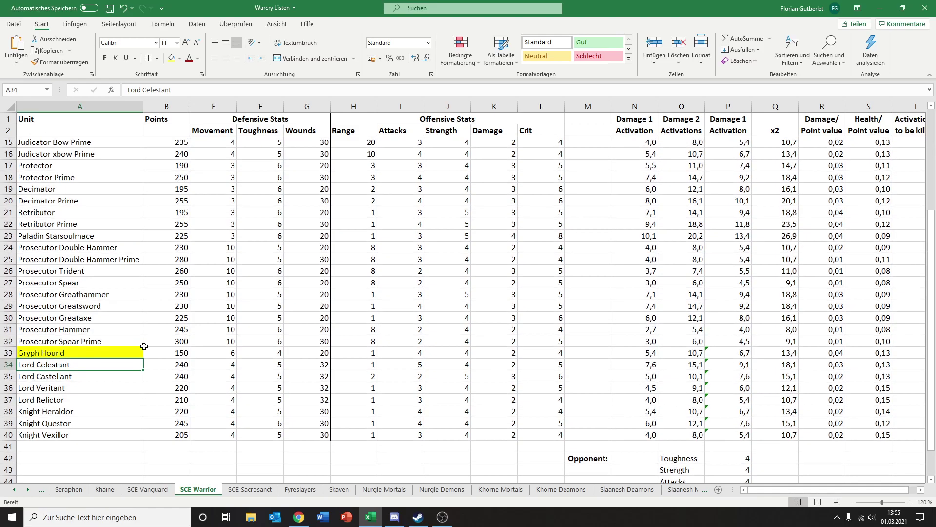
pyautogui.scroll(-1, 163, 363)
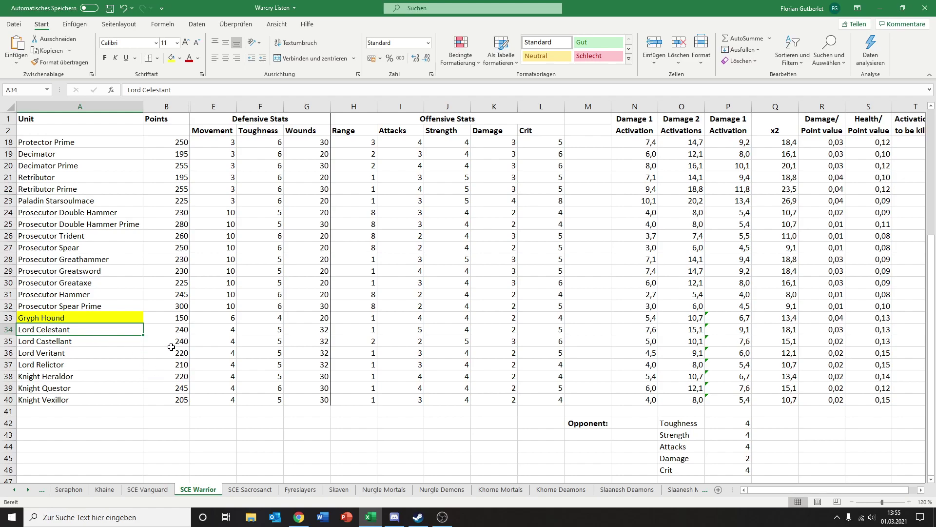
pyautogui.click(170, 330)
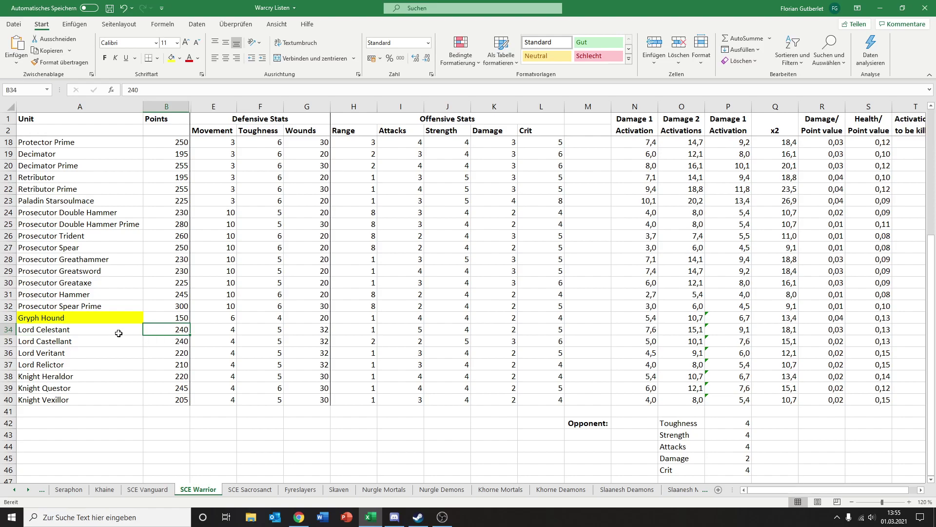
pyautogui.scroll(3, 122, 335)
pyautogui.scroll(2, 123, 337)
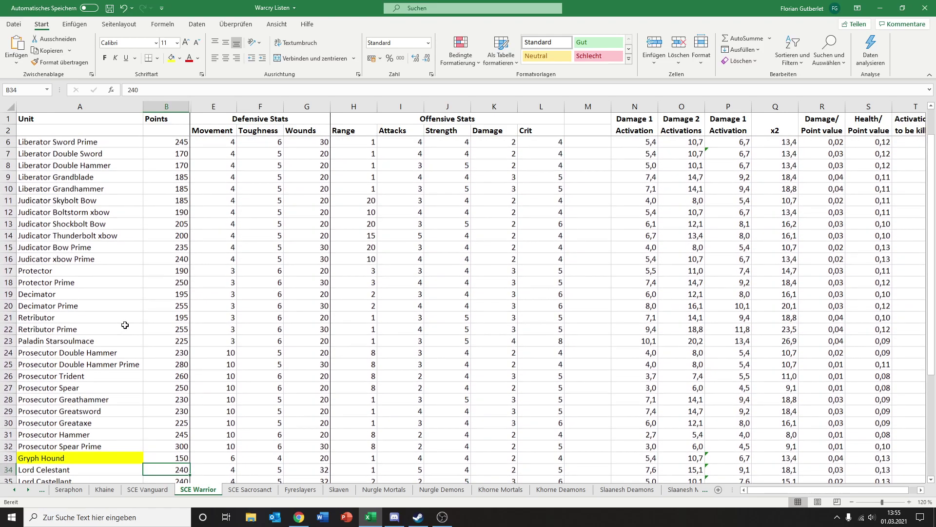
pyautogui.click(166, 167)
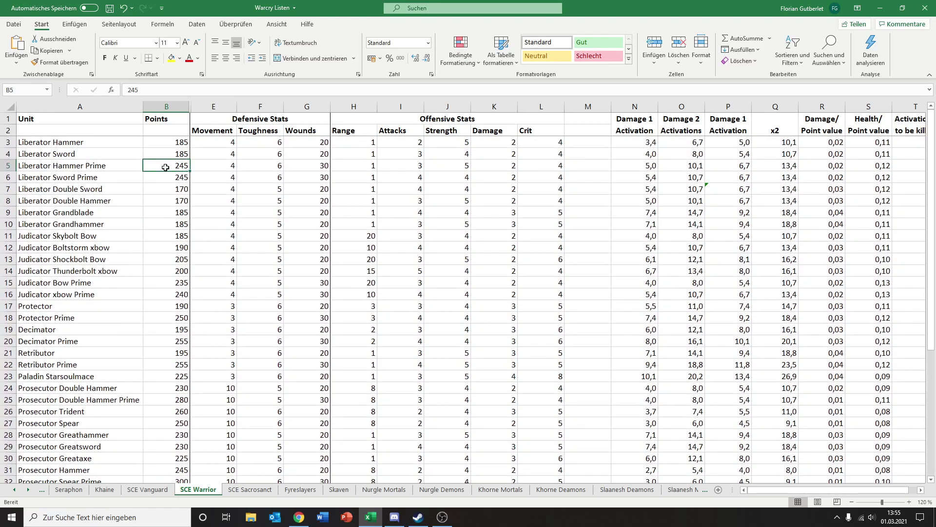
pyautogui.click(168, 175)
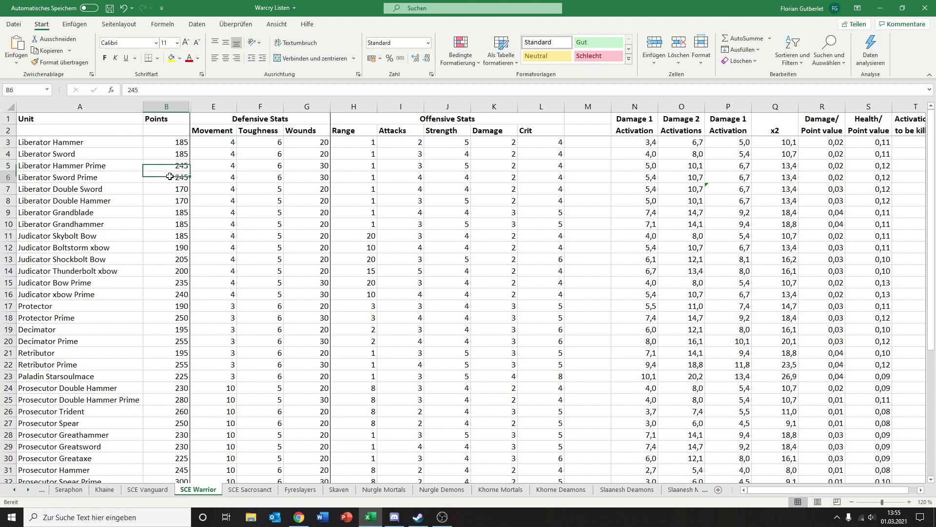
pyautogui.scroll(-1, 168, 190)
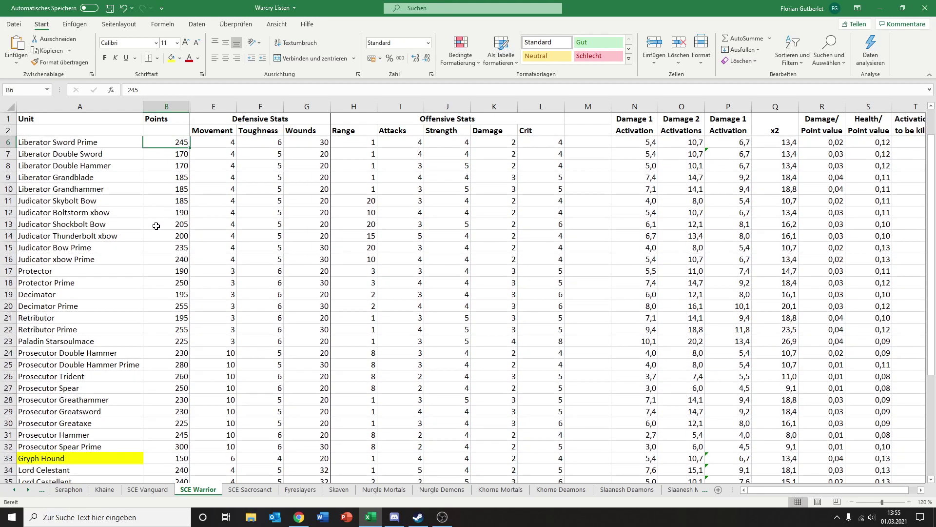
pyautogui.scroll(-1, 147, 277)
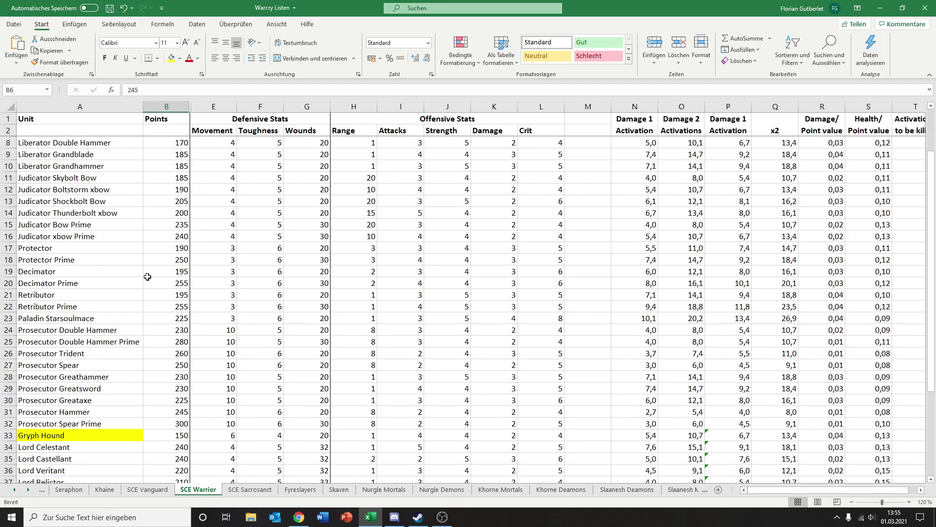
pyautogui.scroll(-1, 147, 273)
pyautogui.scroll(-1, 148, 265)
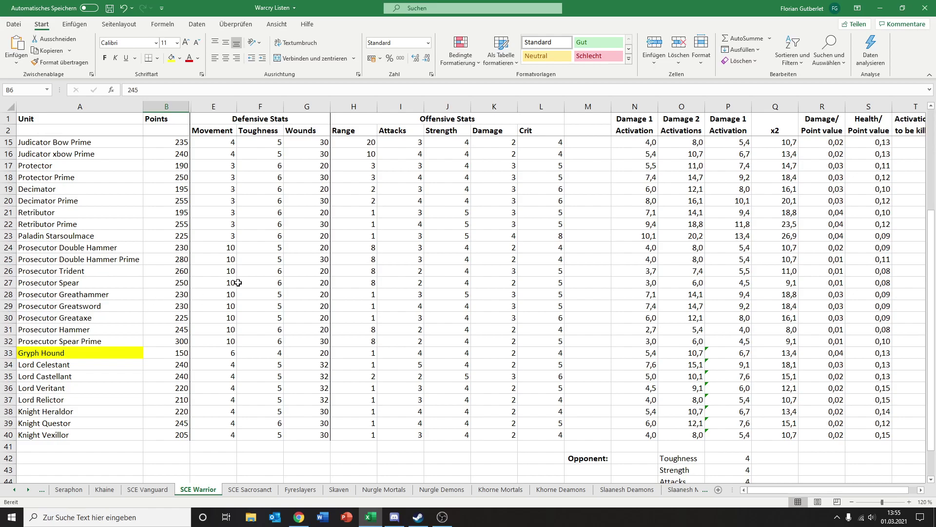
# Review the Lord Celestant's points and damage per activation, and compare its movement with the Decimator Prime's
pyautogui.click(92, 368)
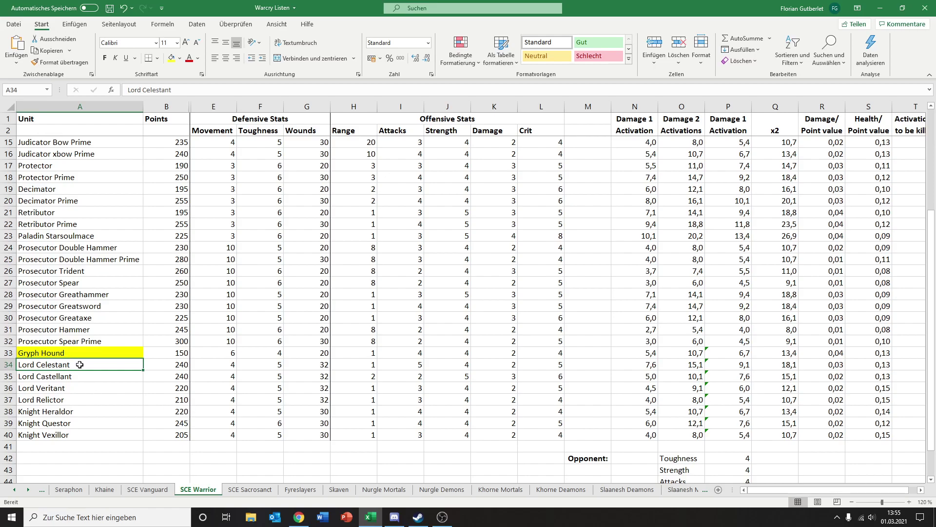
pyautogui.click(168, 365)
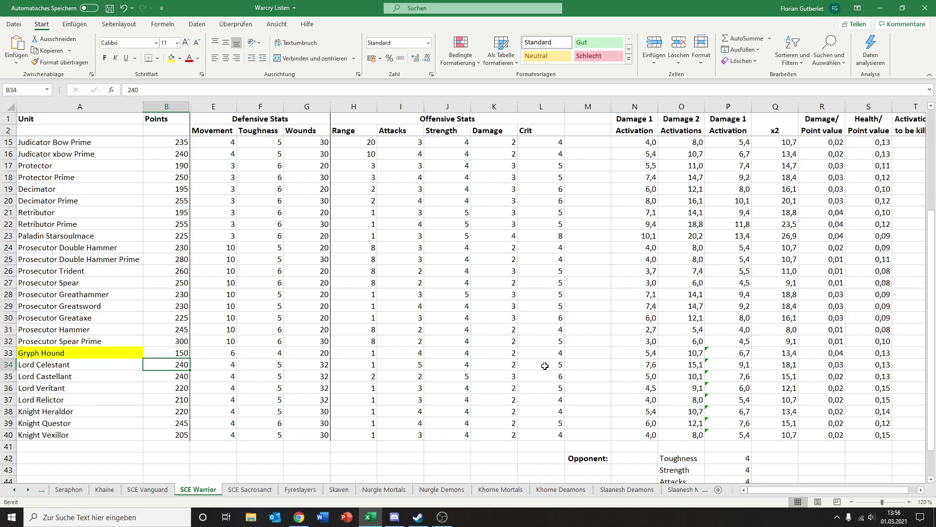
pyautogui.moveTo(560, 367); pyautogui.dragTo(640, 365)
pyautogui.click(639, 366)
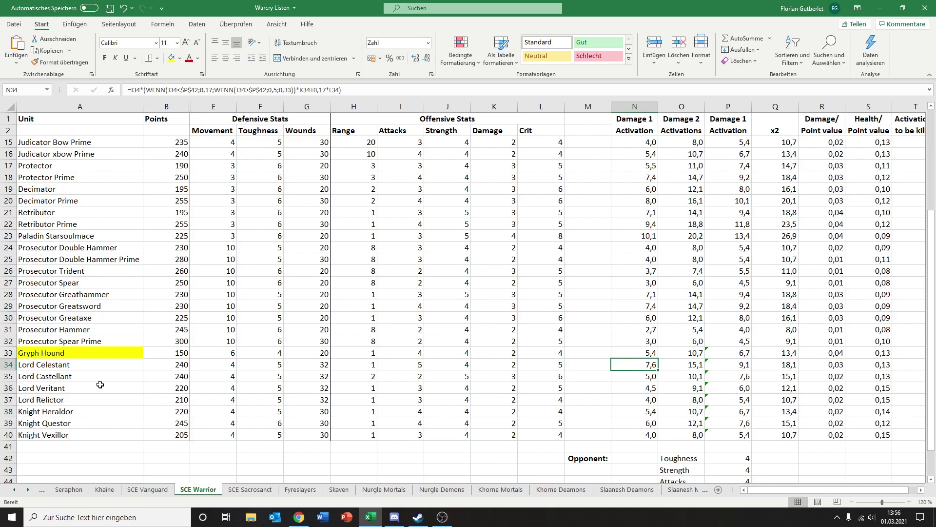
pyautogui.click(219, 369)
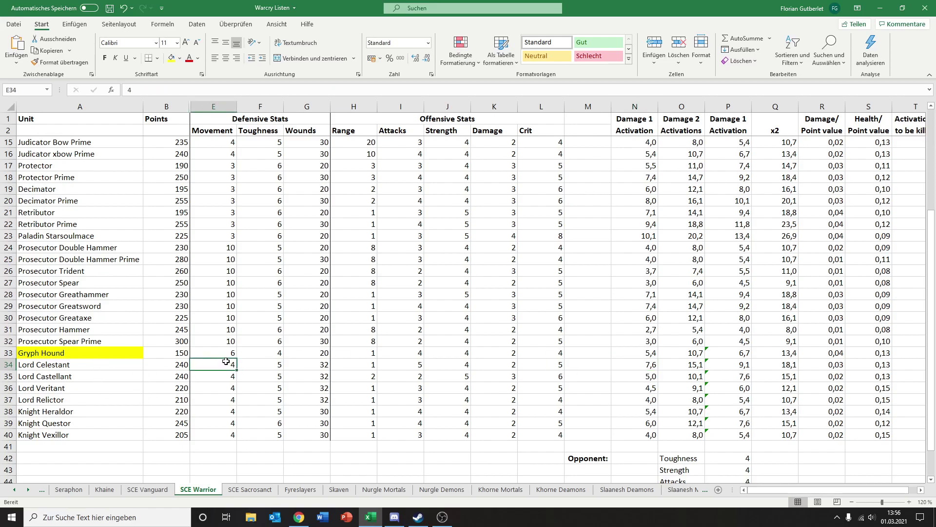
pyautogui.click(223, 202)
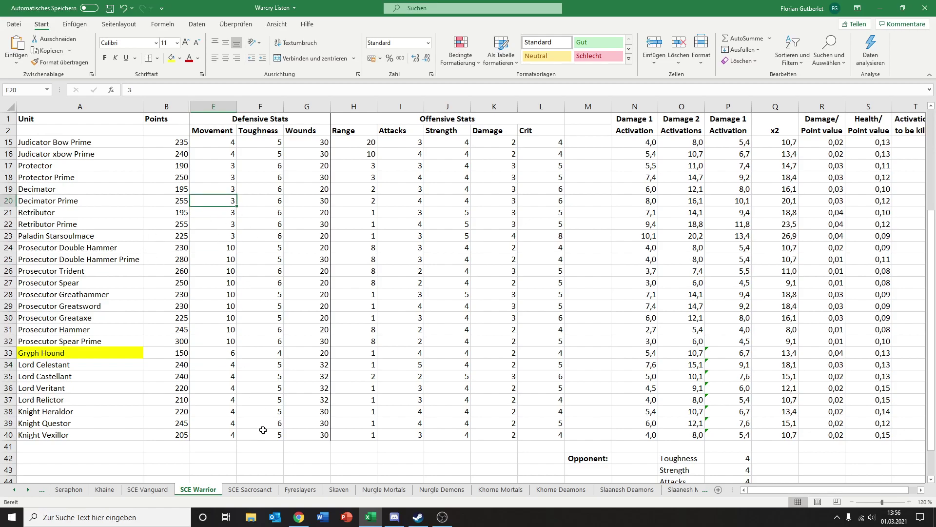
pyautogui.click(110, 363)
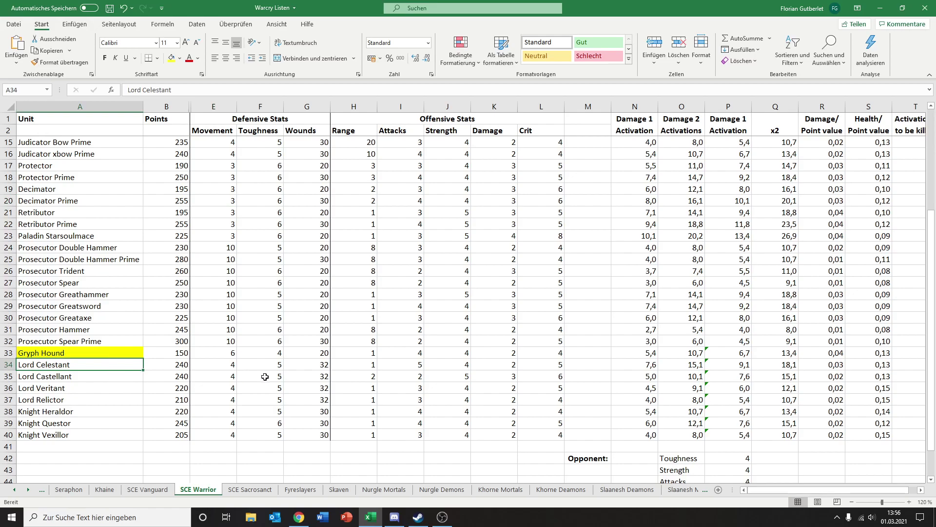
# Examine the Lord Castellant's points cost, wounds, attacks and damage for one activation
pyautogui.click(94, 377)
pyautogui.click(105, 369)
pyautogui.click(103, 379)
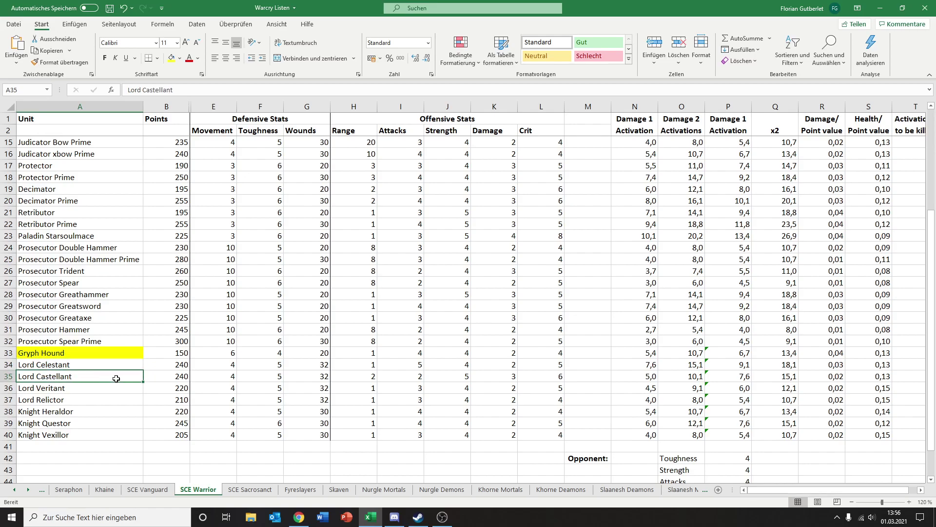
pyautogui.click(173, 379)
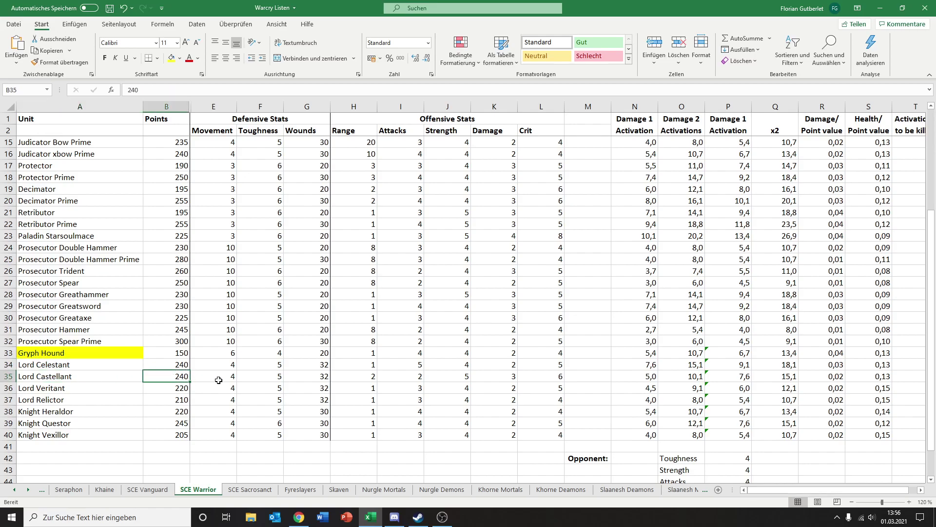
pyautogui.click(295, 377)
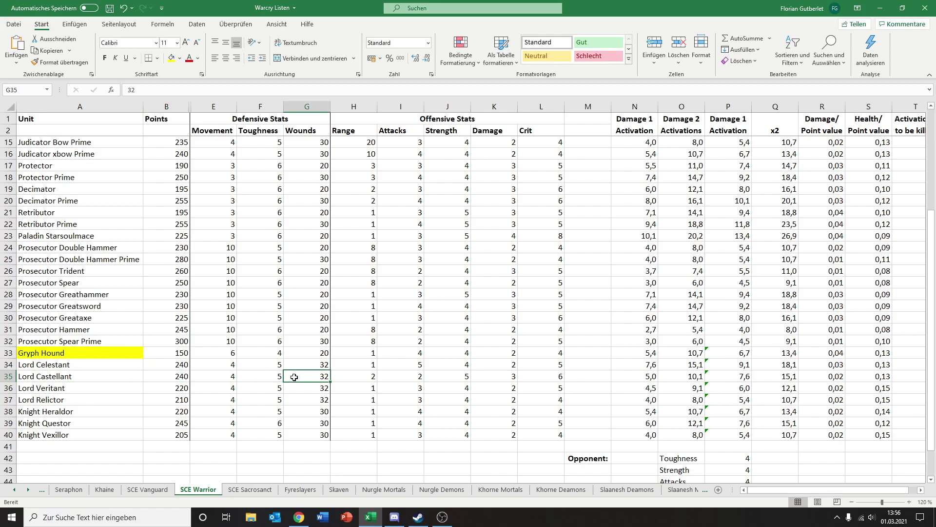
pyautogui.moveTo(200, 376); pyautogui.dragTo(618, 374)
pyautogui.click(618, 374)
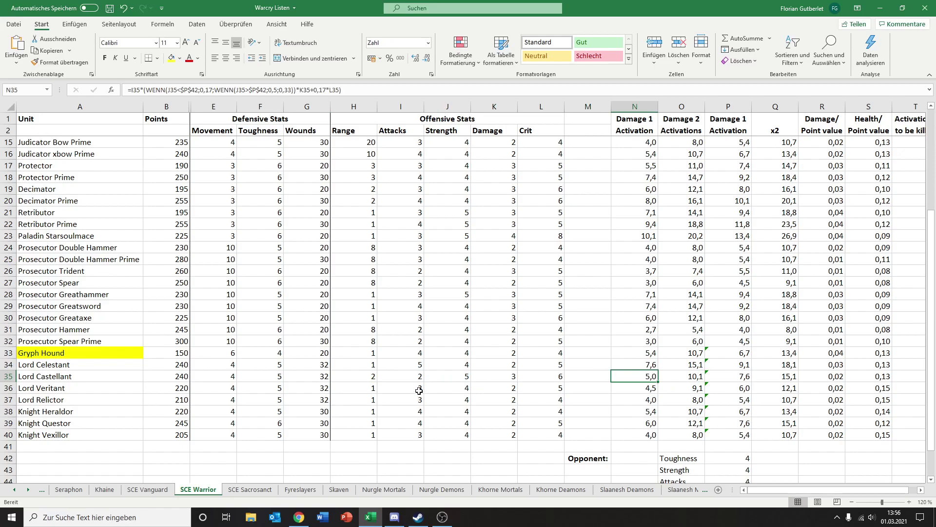
pyautogui.click(415, 372)
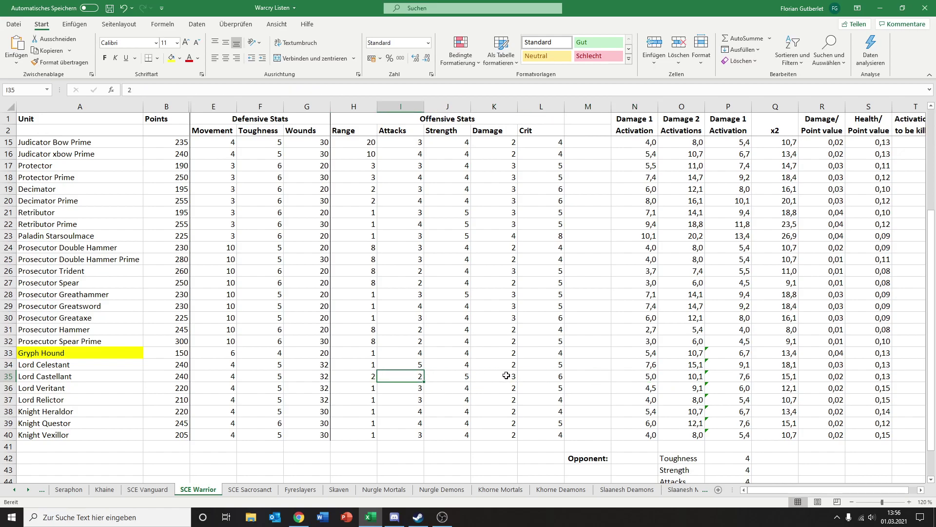
pyautogui.click(650, 375)
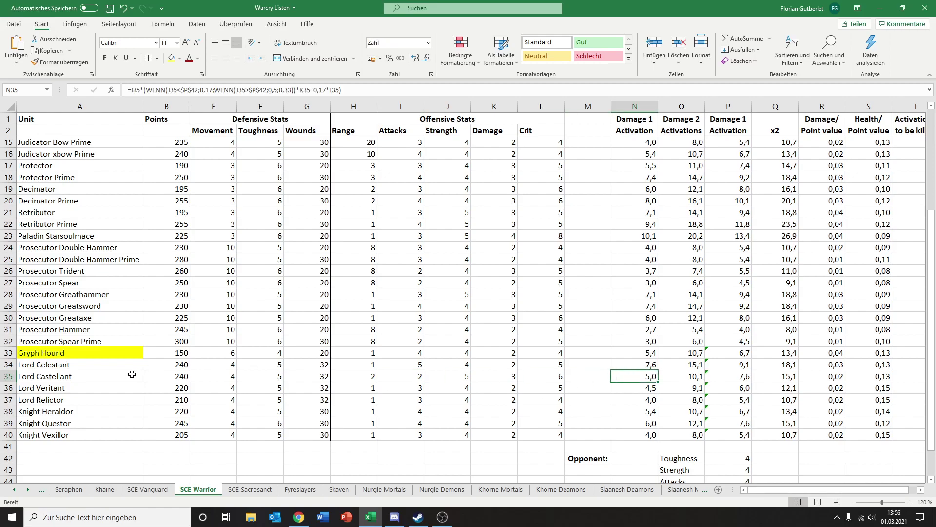
pyautogui.click(172, 374)
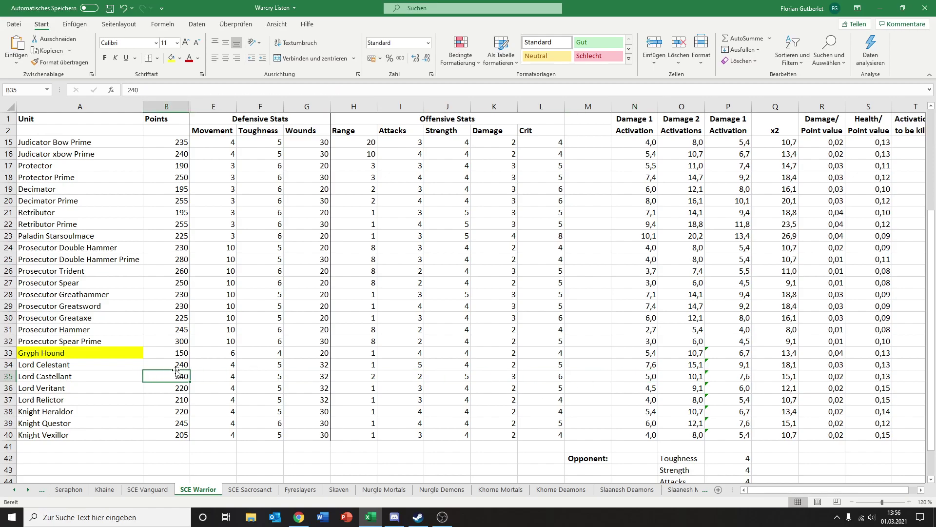
# Examine the Lord Veritant's wounds, attacks and damage for one activation, and select its defensive stats from movement to wounds
pyautogui.click(77, 390)
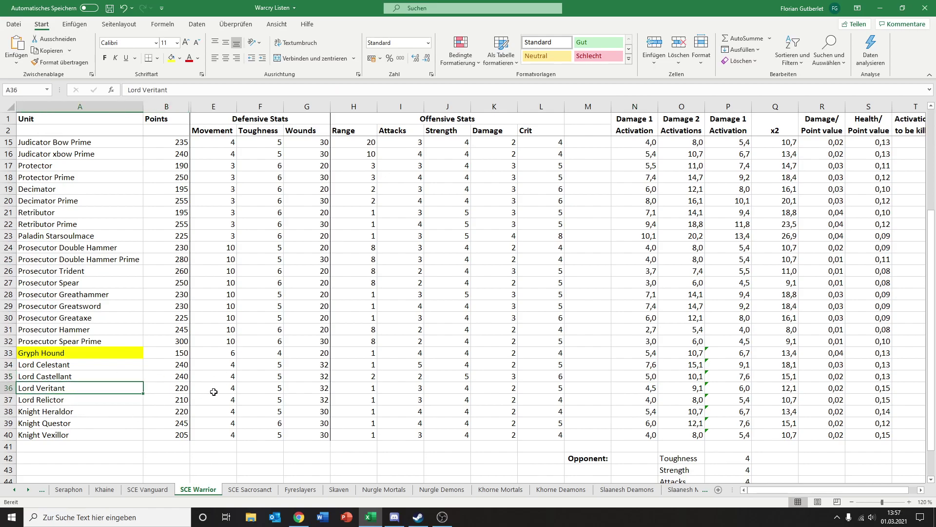
pyautogui.click(299, 390)
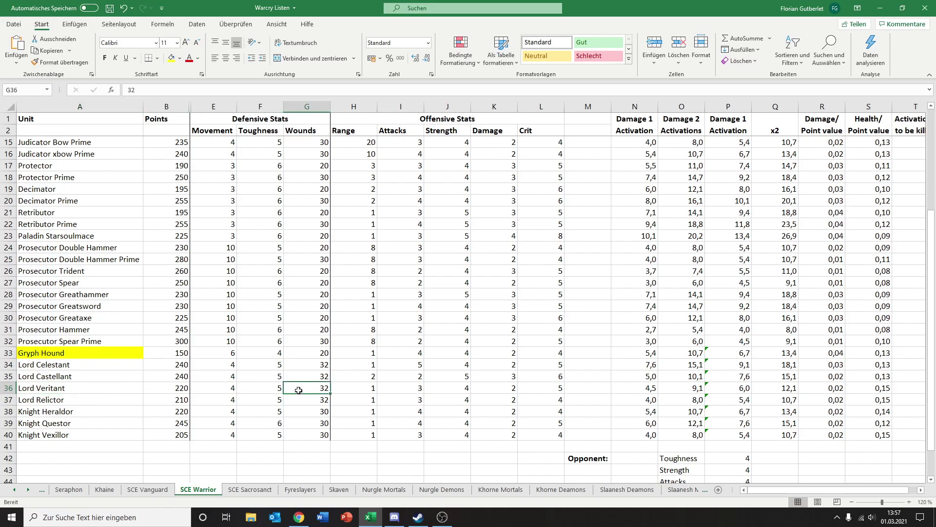
pyautogui.click(406, 388)
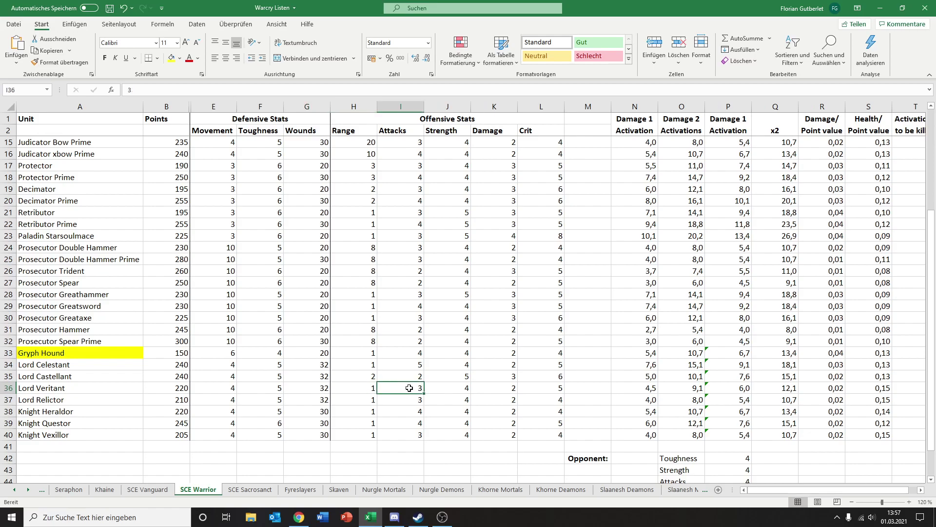
pyautogui.click(623, 388)
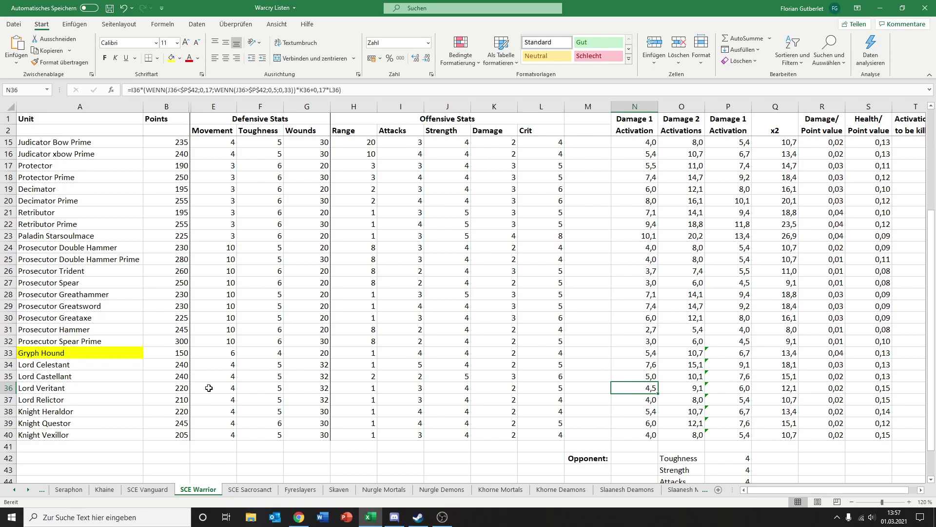
pyautogui.moveTo(208, 388); pyautogui.dragTo(309, 386)
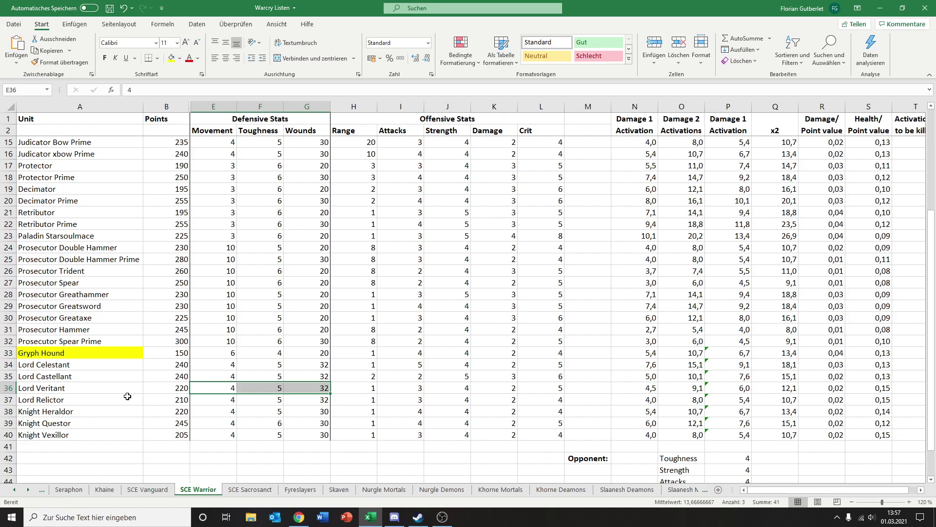
# Examine the Lord Relictor's points cost, defensive stats, attacks and damage for one activation
pyautogui.click(165, 402)
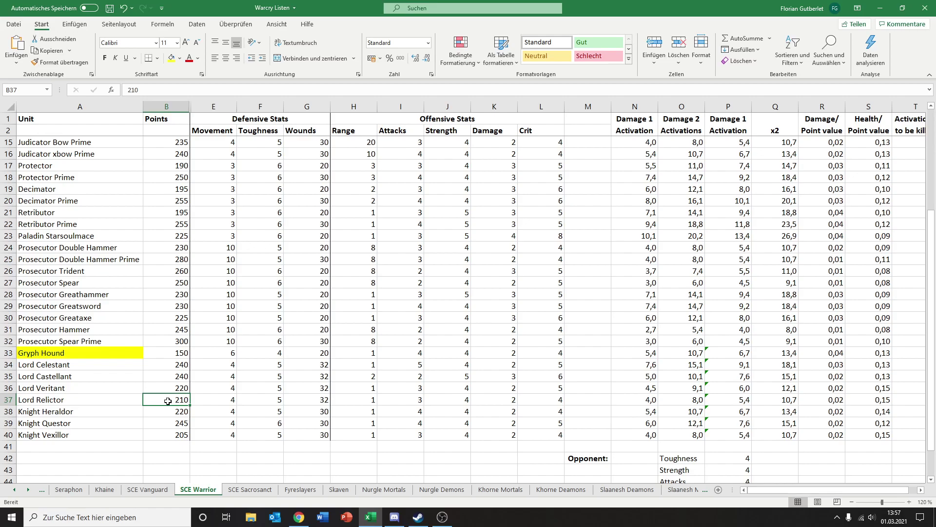
pyautogui.click(224, 400)
pyautogui.click(253, 400)
pyautogui.click(293, 400)
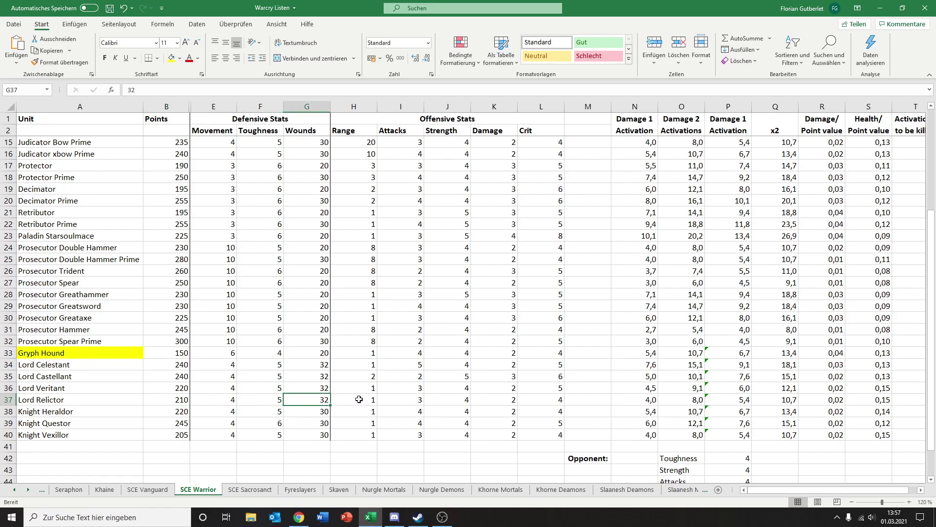
pyautogui.moveTo(402, 402); pyautogui.dragTo(622, 397)
pyautogui.click(623, 396)
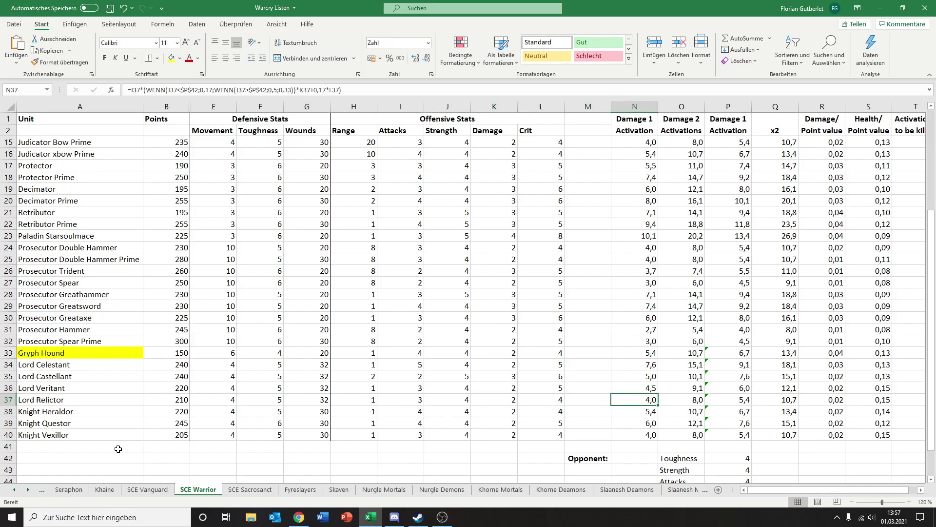
# Examine the Knight Heraldor's points cost, wounds, range and number of attacks
pyautogui.click(69, 412)
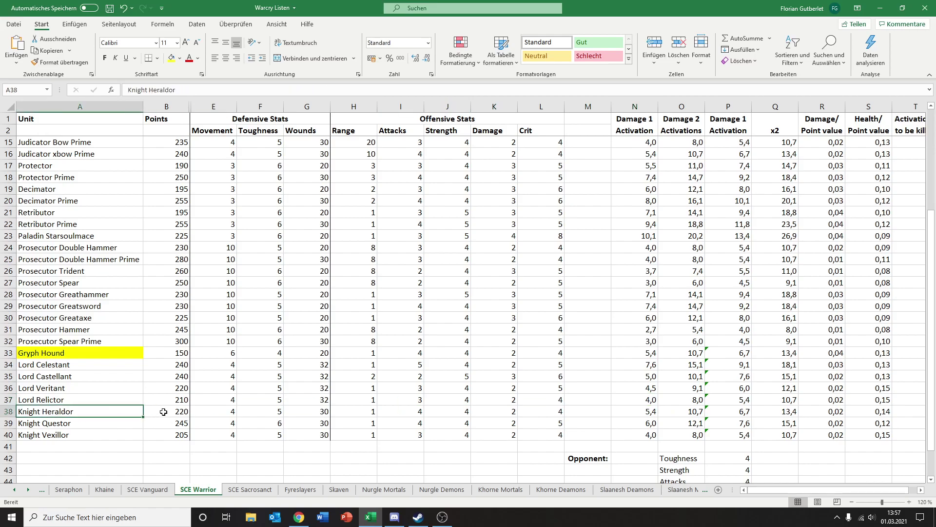
pyautogui.click(318, 414)
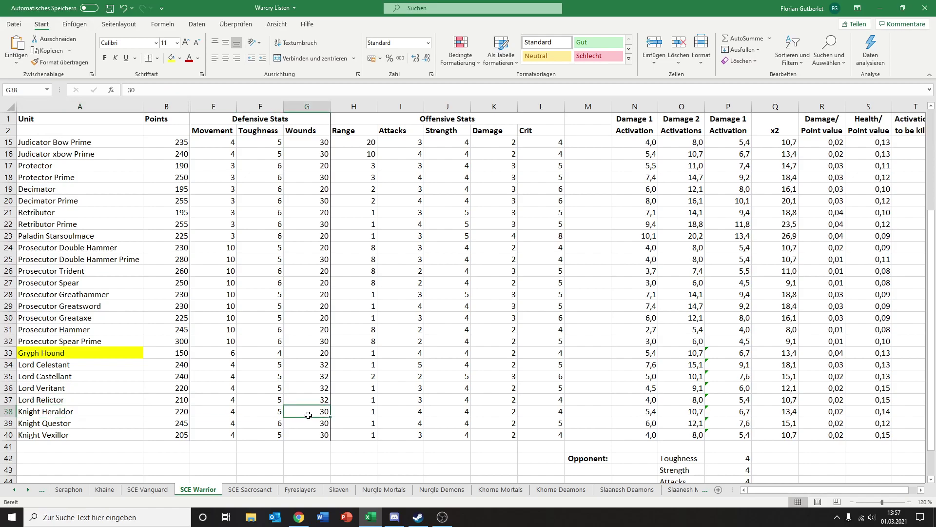
pyautogui.click(175, 408)
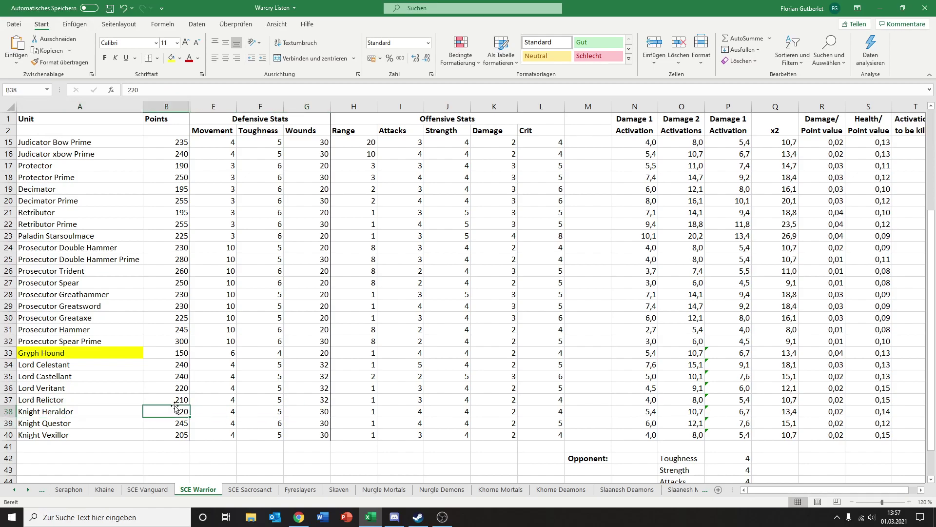
pyautogui.click(309, 415)
pyautogui.click(368, 412)
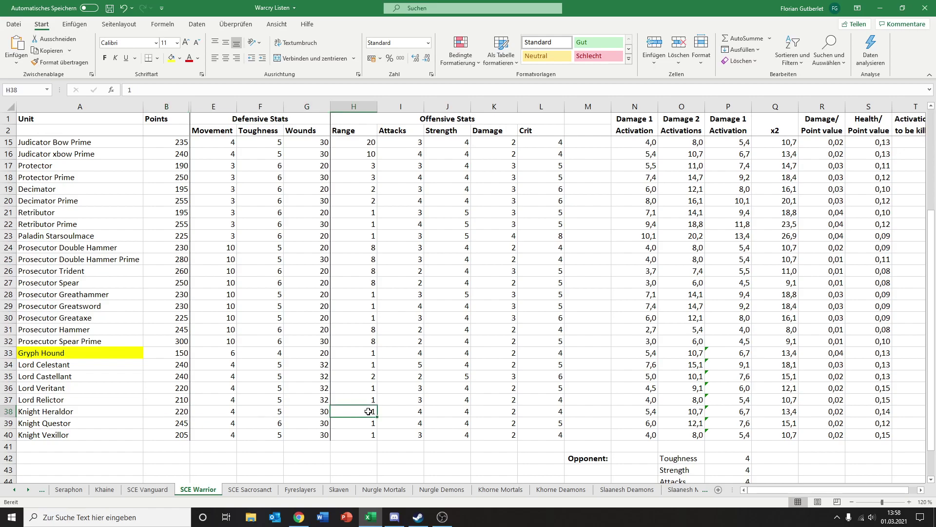
pyautogui.click(417, 412)
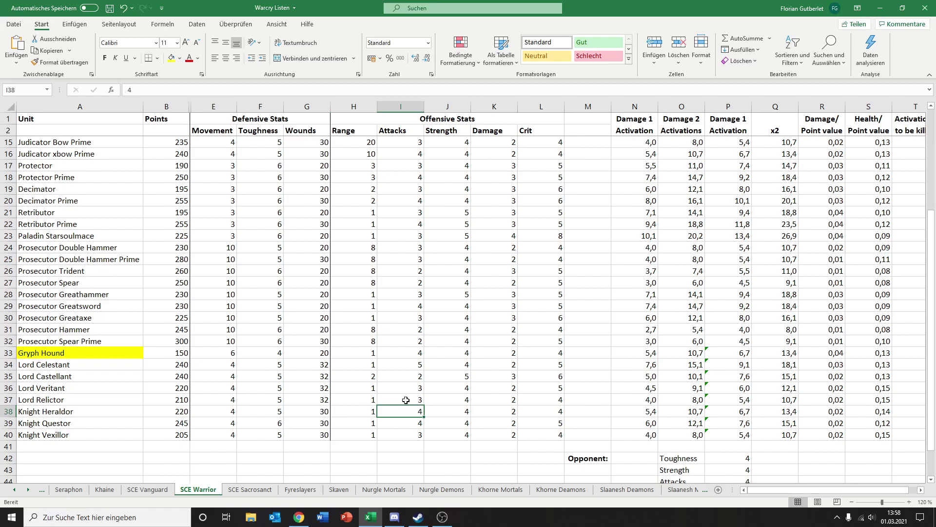
# Compare the Knight Heraldor's wounds with the Lord Relictor's attacks and damage for one activation
pyautogui.click(319, 412)
pyautogui.click(398, 401)
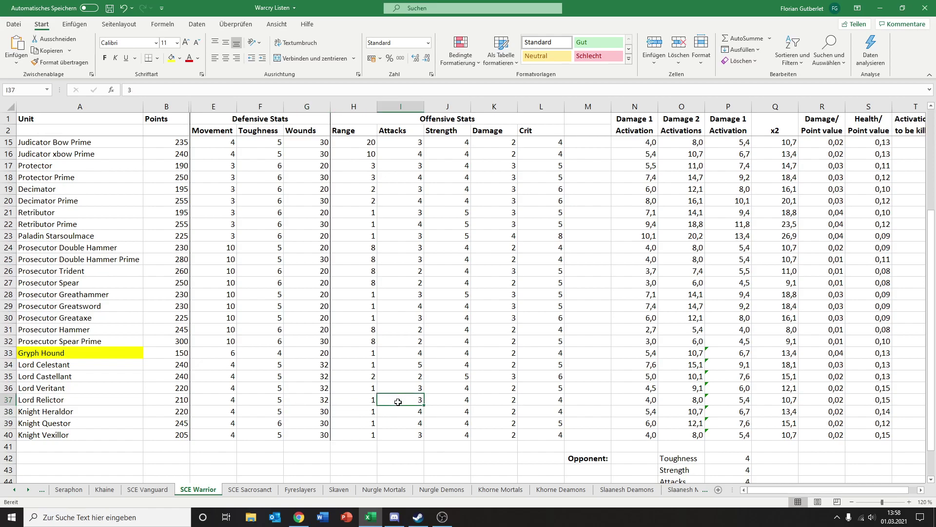
pyautogui.click(621, 400)
pyautogui.click(108, 412)
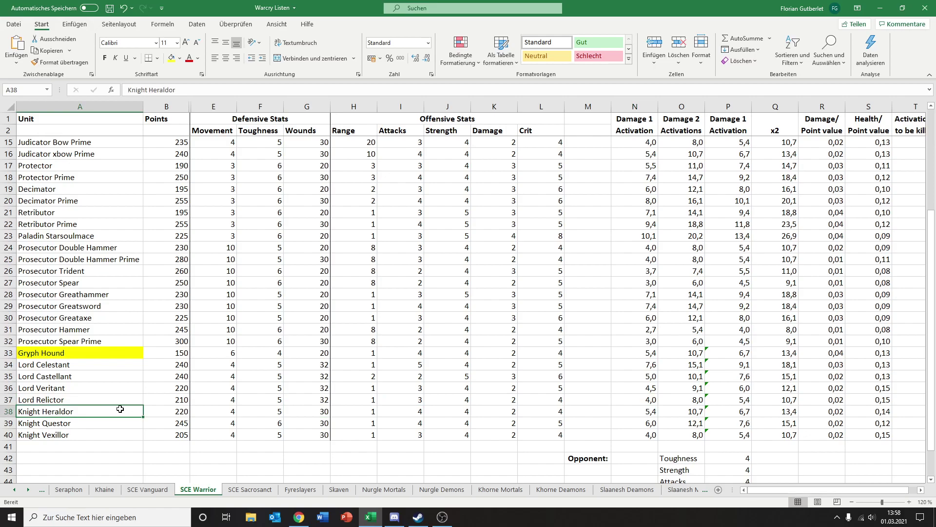
# Examine the Knight Questor's points cost, movement, toughness, wounds, range and damage for one activation
pyautogui.click(101, 422)
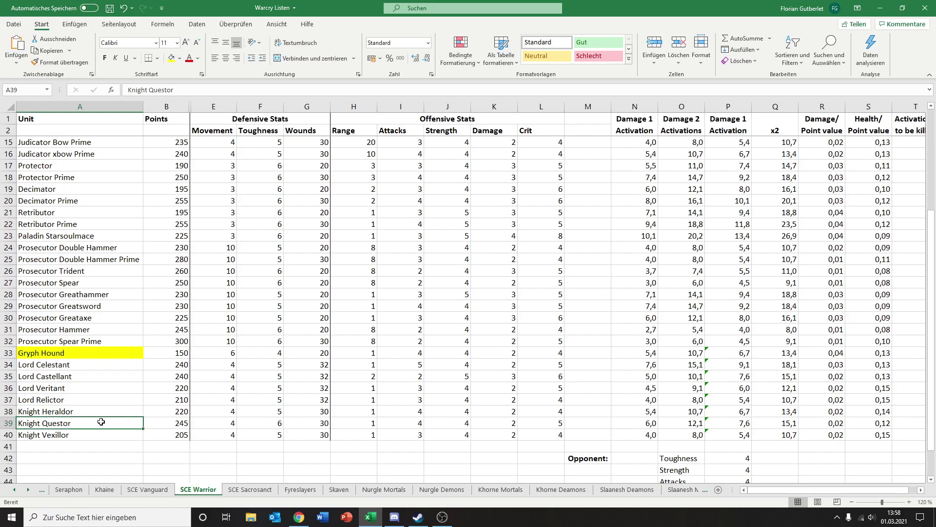
pyautogui.click(158, 424)
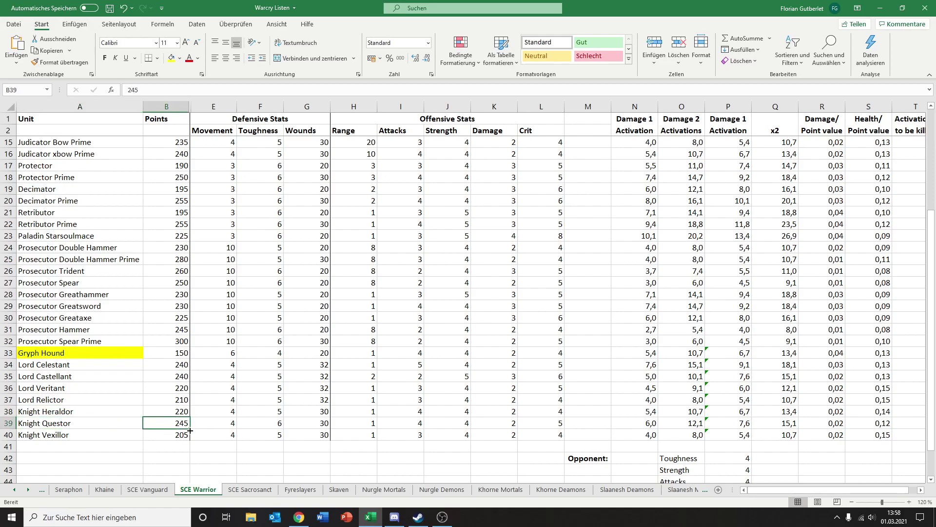
pyautogui.click(215, 425)
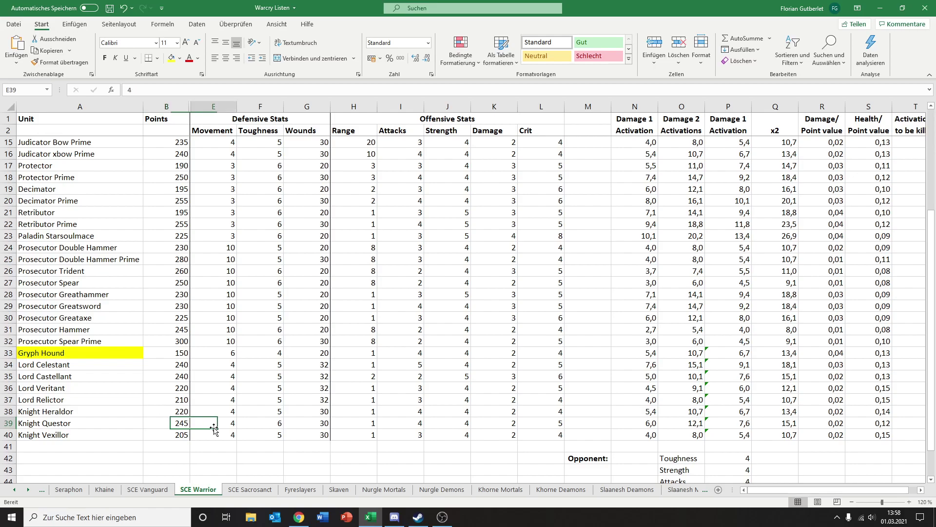
pyautogui.click(257, 426)
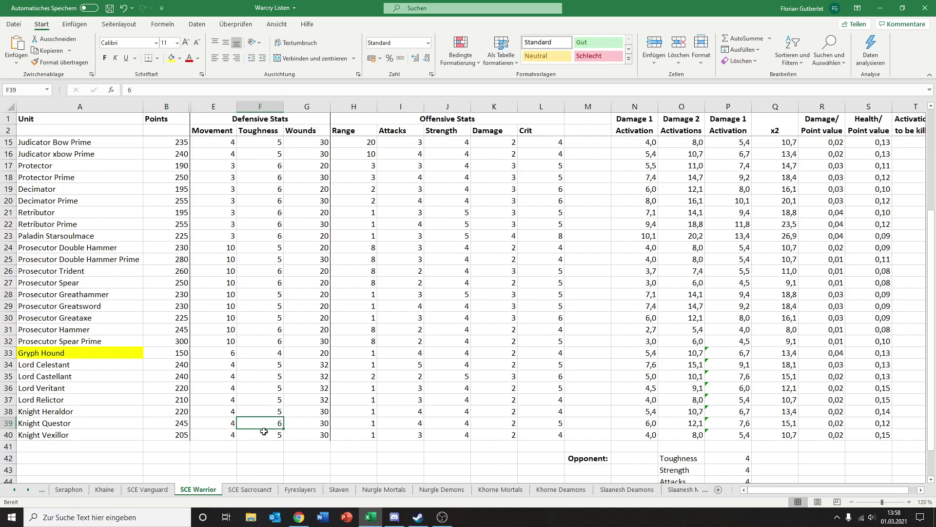
pyautogui.click(182, 424)
pyautogui.click(272, 425)
pyautogui.click(301, 426)
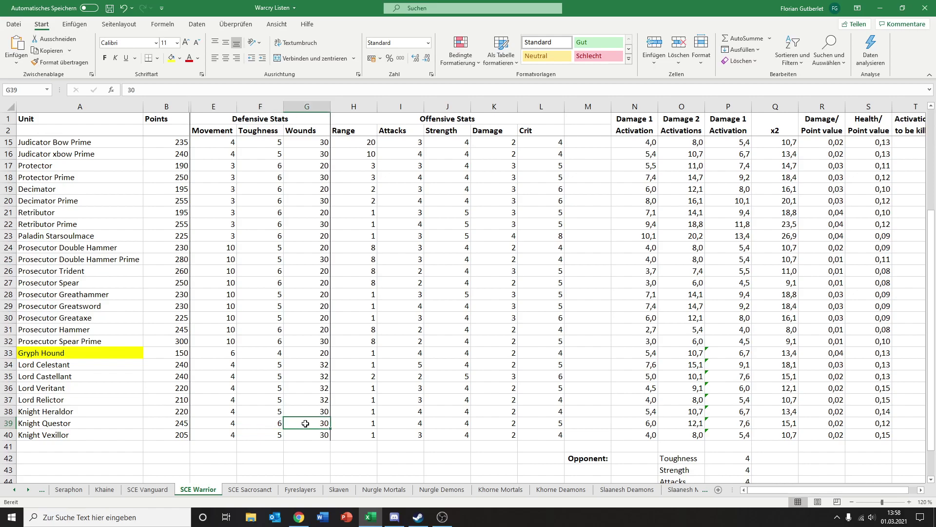
pyautogui.click(374, 427)
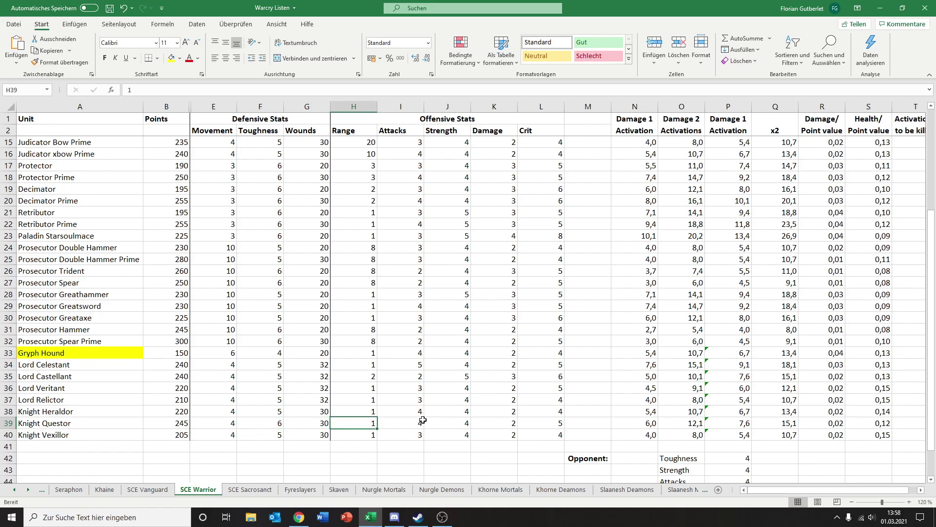
pyautogui.click(632, 421)
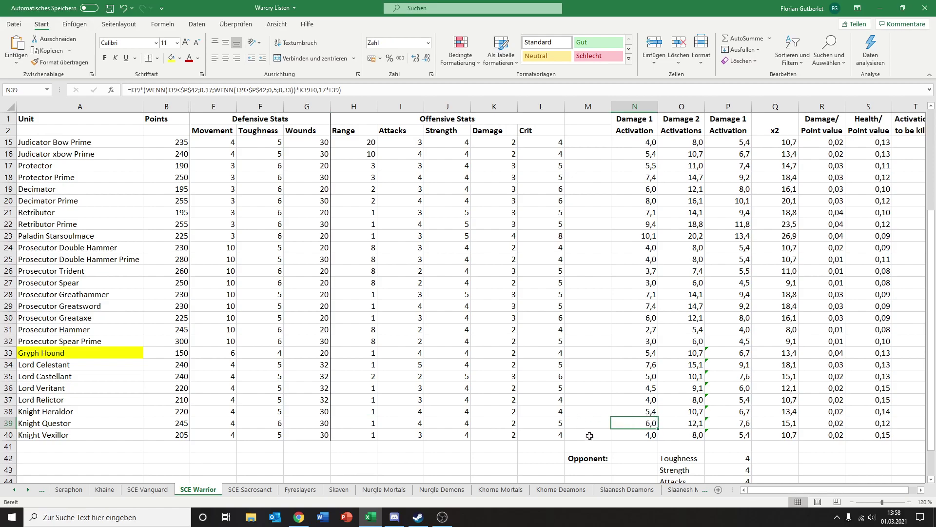
# Select the Knight Vexillor's name, and switch to the Warcry Fighters Stats Order spreadsheet in Chrome
pyautogui.click(54, 432)
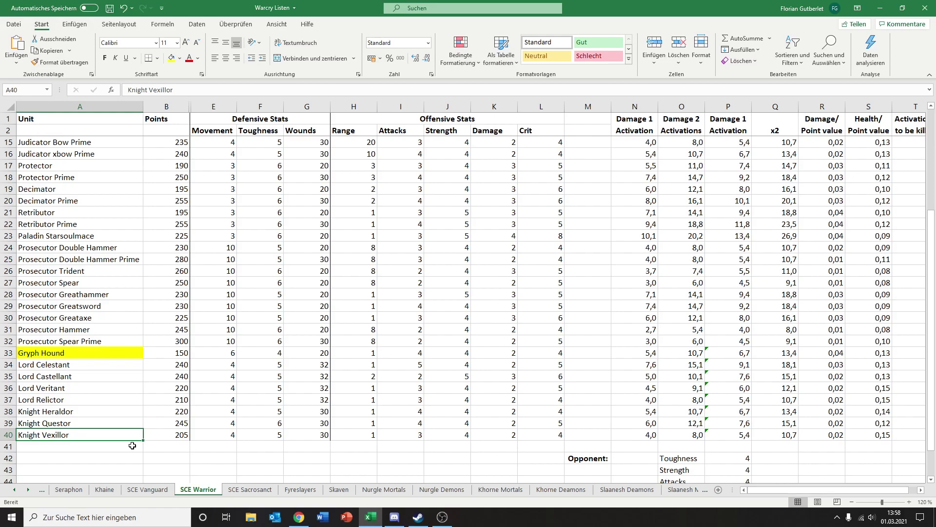
pyautogui.moveTo(299, 517)
pyautogui.click(276, 500)
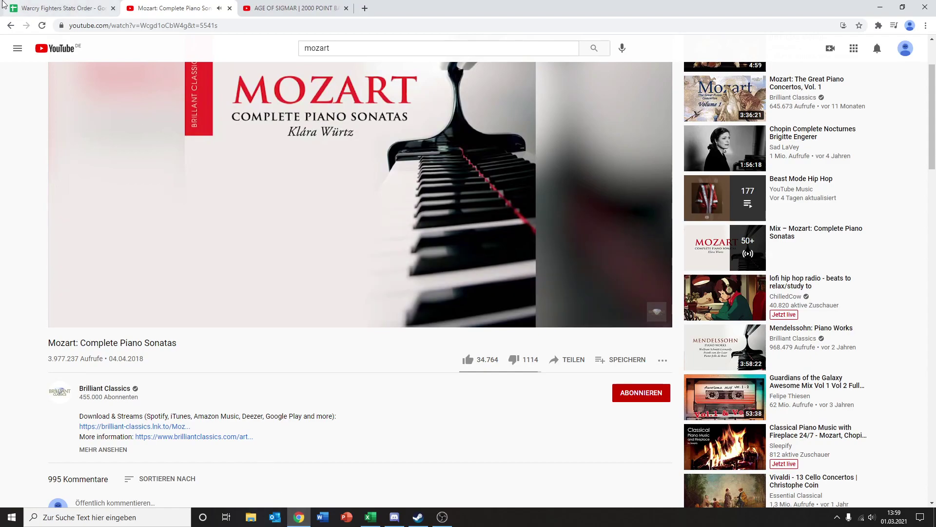
pyautogui.click(63, 8)
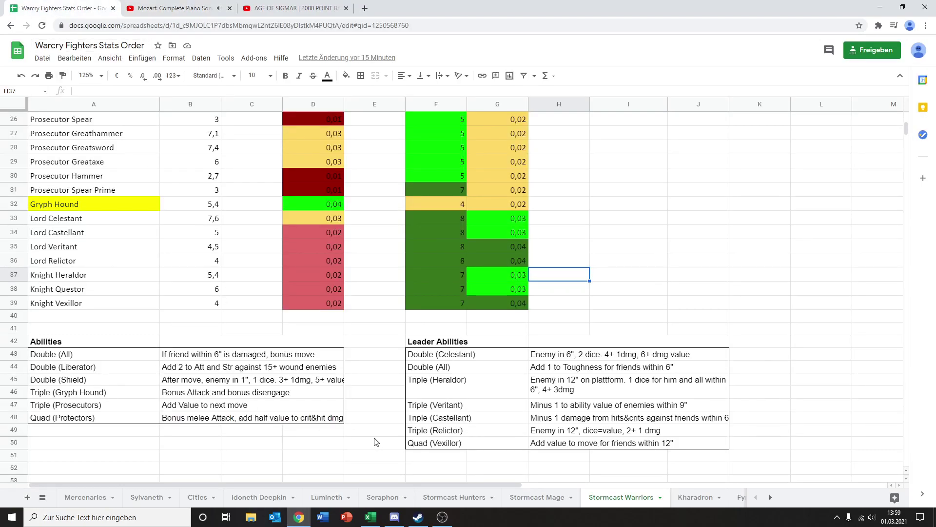
# Review the colour-coded ratings of the Lord Celestant and of the units from Lord Castellant to Knight Vexillor
pyautogui.scroll(1, 390, 427)
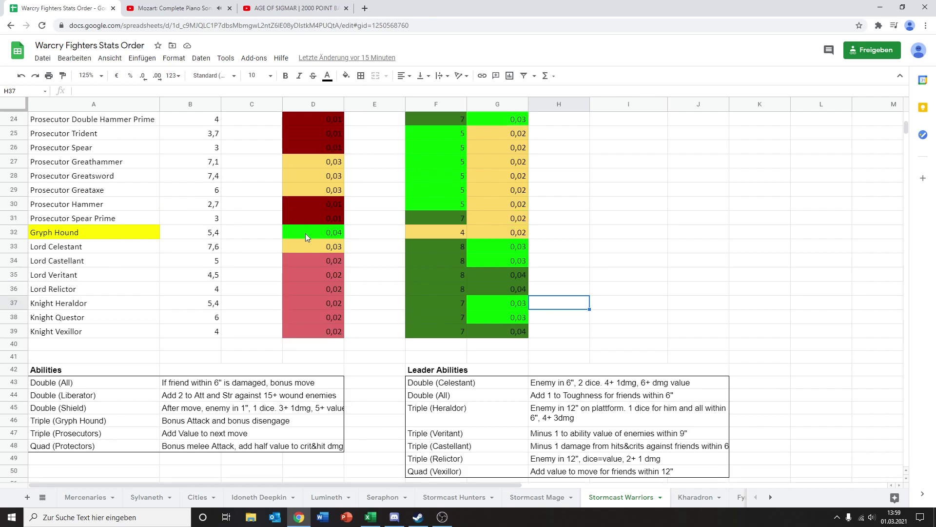
pyautogui.click(304, 246)
pyautogui.moveTo(308, 259); pyautogui.dragTo(314, 340)
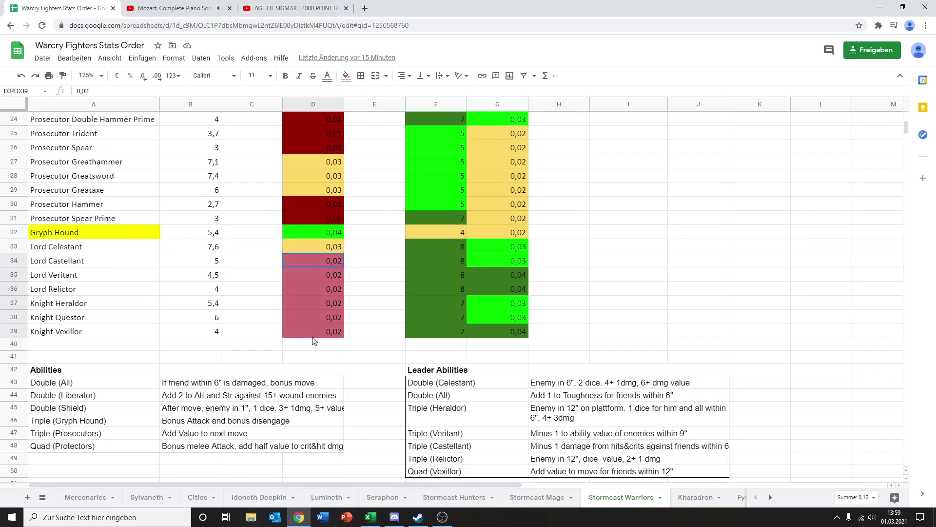
pyautogui.moveTo(307, 261); pyautogui.dragTo(302, 351)
pyautogui.click(302, 335)
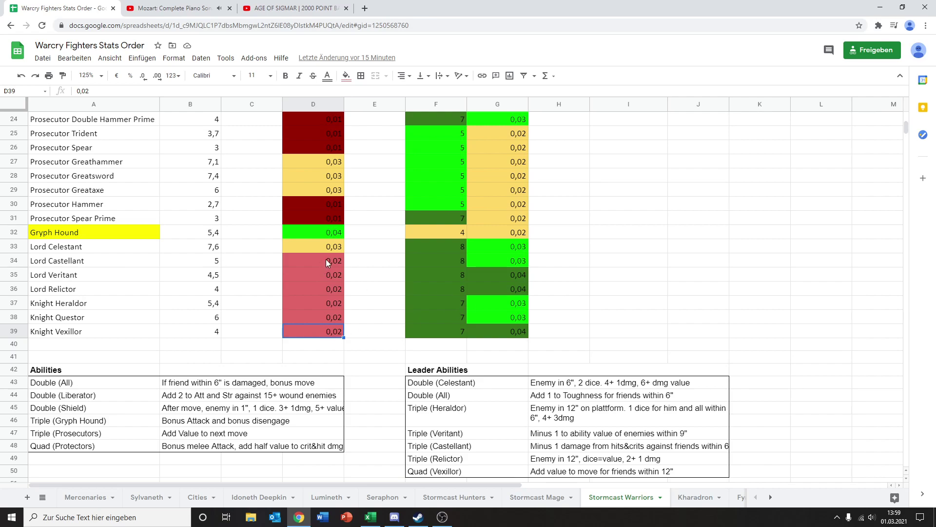
pyautogui.moveTo(440, 260); pyautogui.dragTo(503, 327)
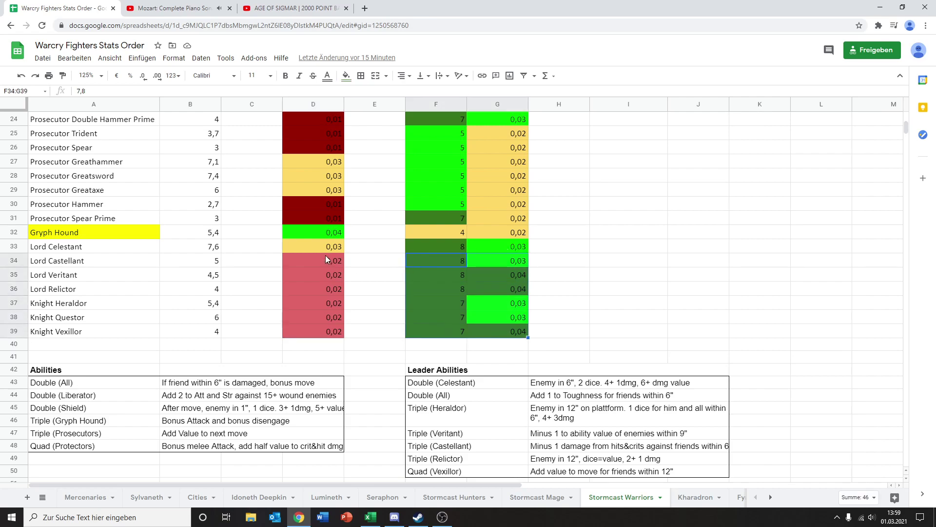
# Examine the Gryph Hound's three colour-coded ratings and compare them with those of the units listed above it
pyautogui.click(308, 229)
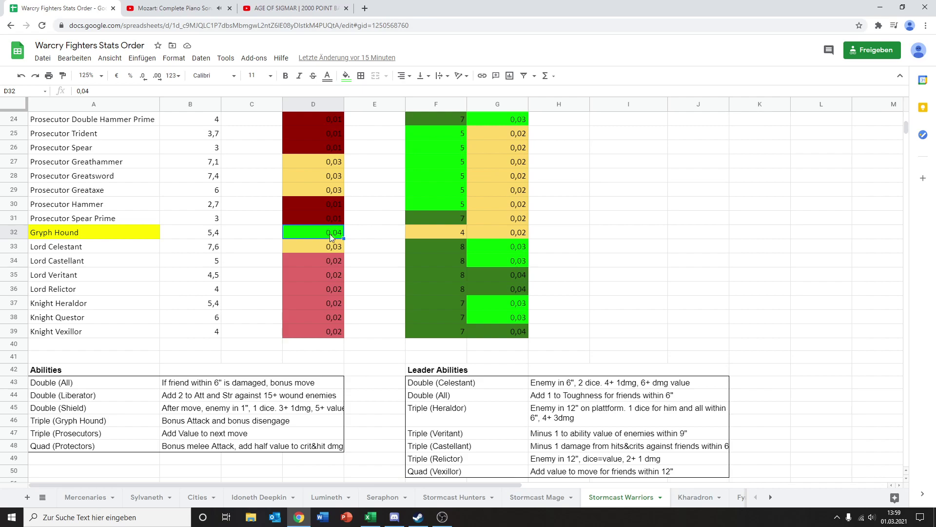
pyautogui.click(413, 230)
pyautogui.click(493, 231)
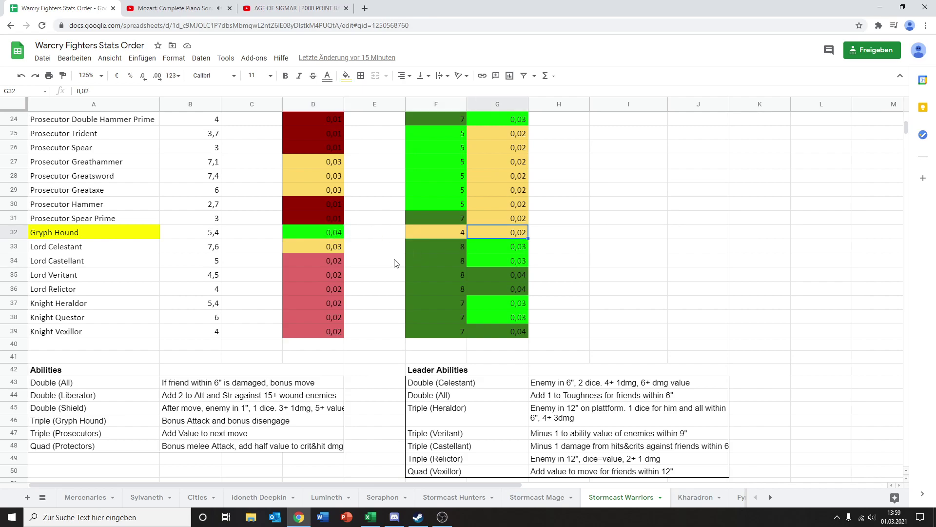
pyautogui.scroll(2, 331, 271)
pyautogui.scroll(2, 292, 306)
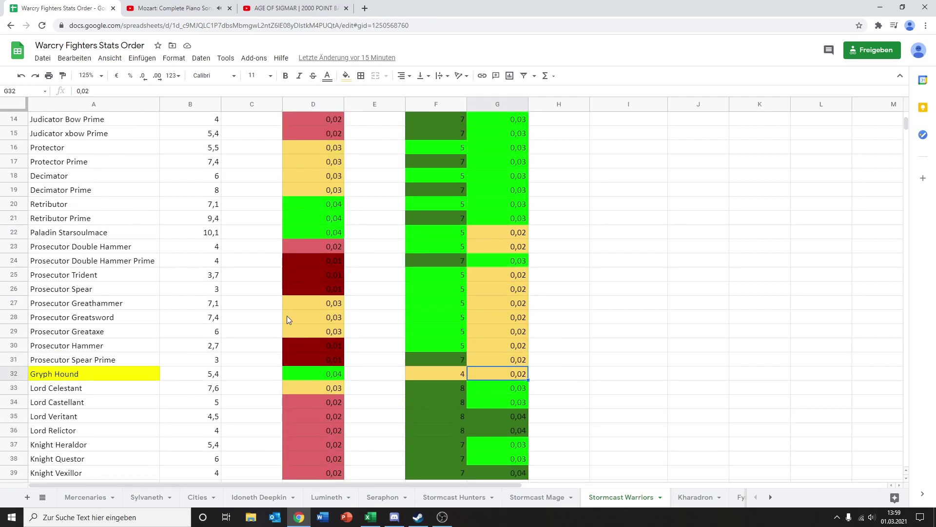
pyautogui.scroll(1, 287, 315)
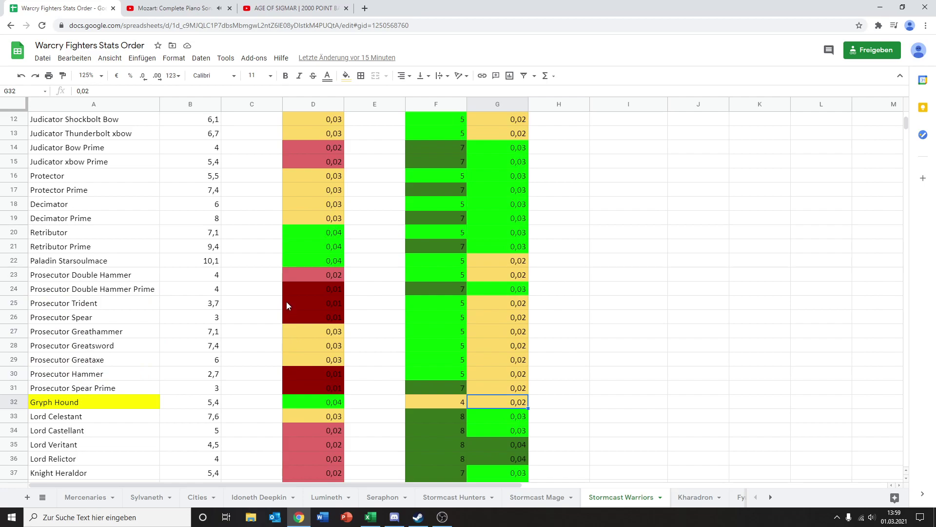
# Review the Abilities table below the unit list, in particular the Gryph Hound's triple ability
pyautogui.scroll(-1, 286, 304)
pyautogui.scroll(-3, 287, 304)
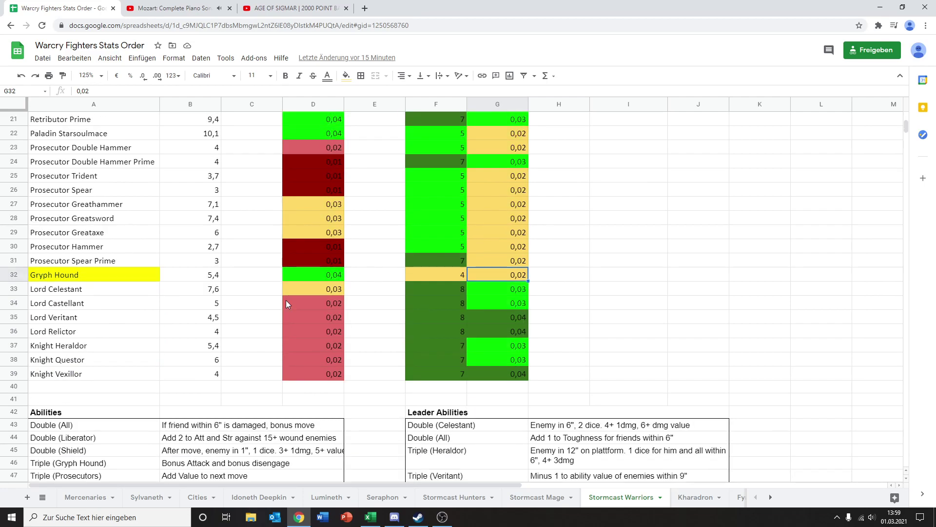
pyautogui.scroll(-3, 287, 300)
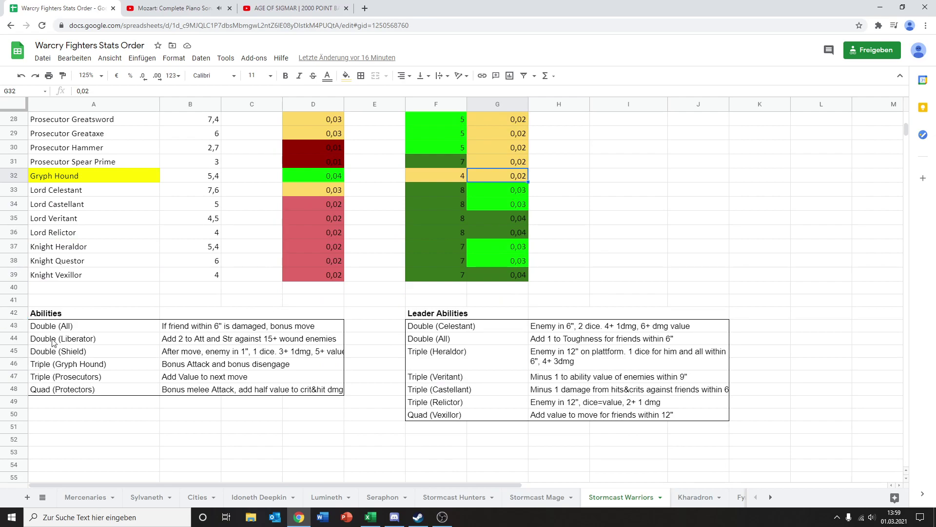
pyautogui.click(81, 366)
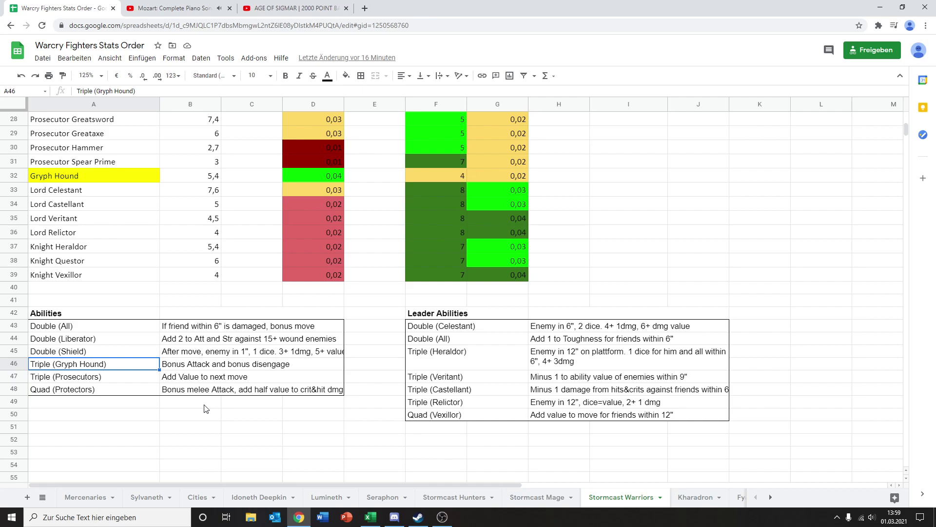
# Correct the Celestant's double ability under Leader Abilities to read "3+ 1dmg"
pyautogui.click(476, 331)
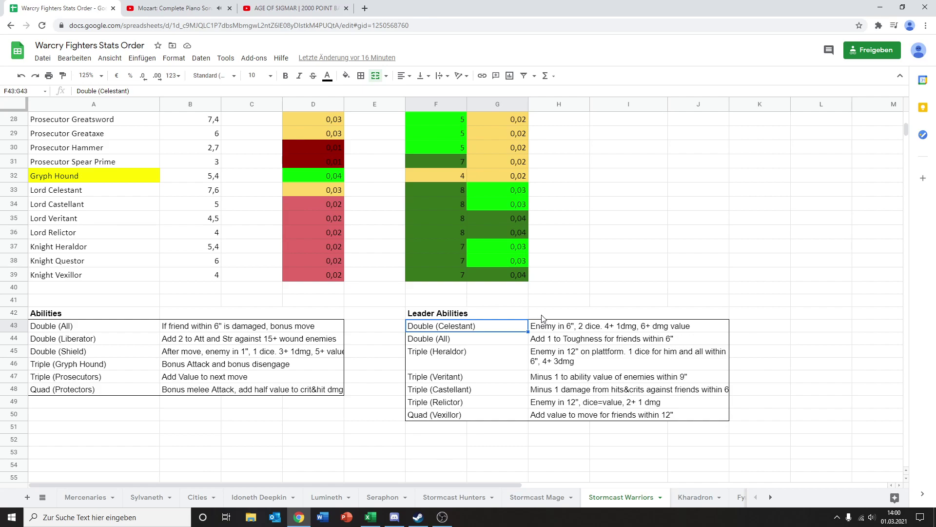
pyautogui.click(610, 329)
pyautogui.doubleClick(609, 327)
pyautogui.click(610, 326)
pyautogui.press('BackSpace')
pyautogui.write('3')
pyautogui.click(681, 408)
pyautogui.click(627, 339)
pyautogui.click(633, 328)
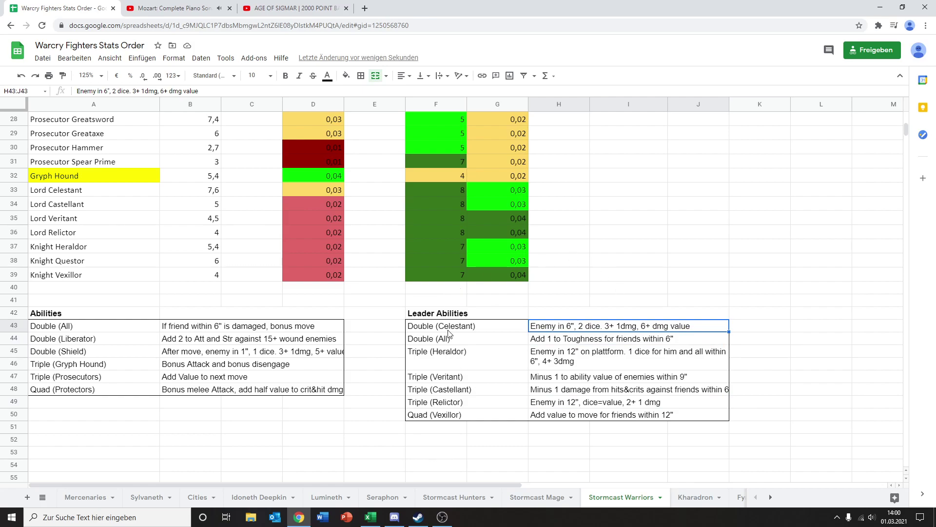
# Examine the Double (All) leader ability and its effect description
pyautogui.click(461, 340)
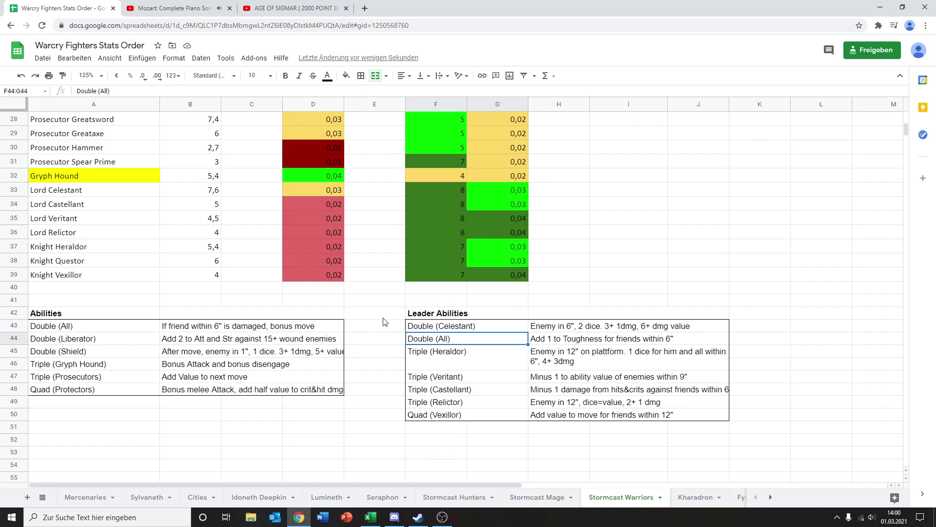
pyautogui.click(560, 341)
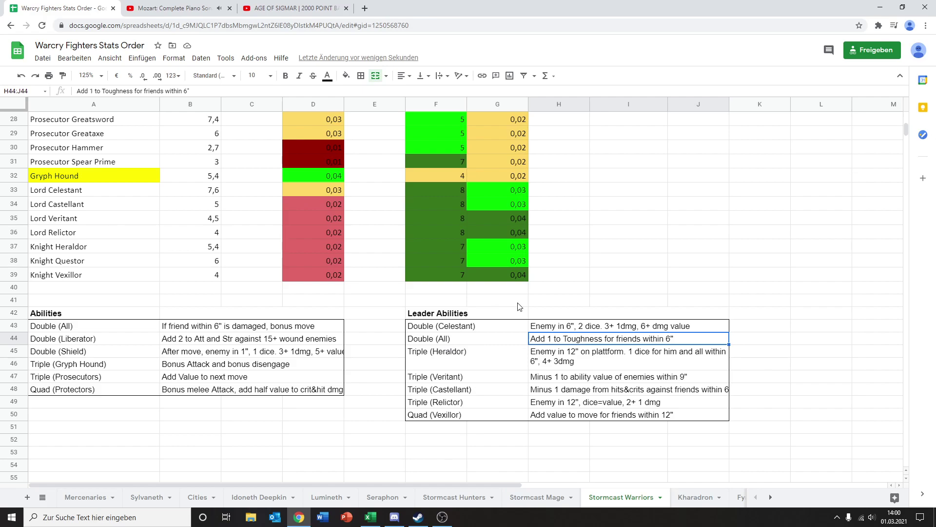
# Review the unit ratings, including the Gryph Hound, in relation to the Double (All) leader ability that boosts friends' Toughness
pyautogui.scroll(3, 502, 298)
pyautogui.scroll(5, 502, 295)
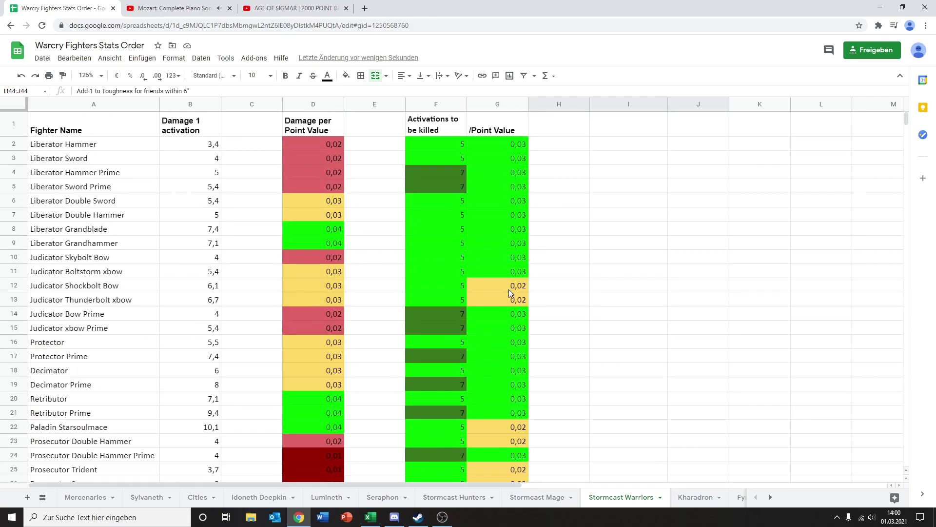
pyautogui.scroll(-8, 513, 290)
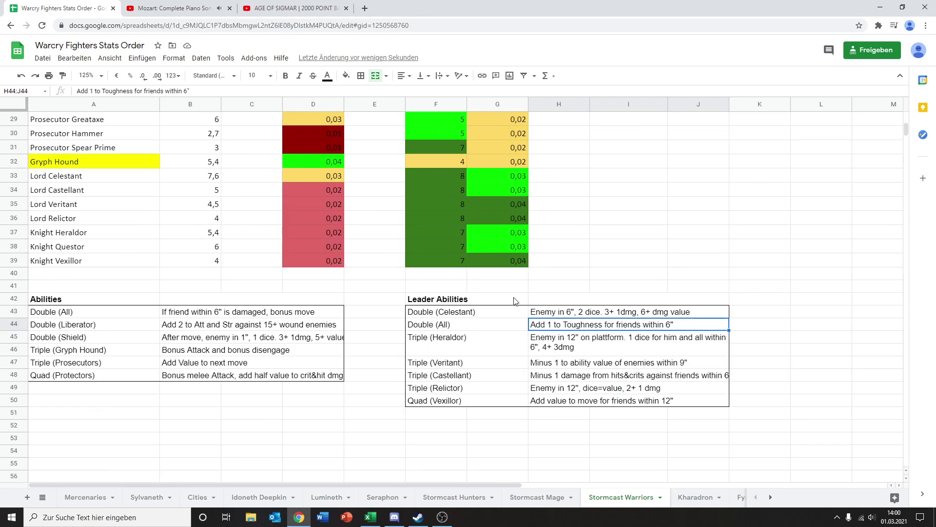
pyautogui.click(130, 166)
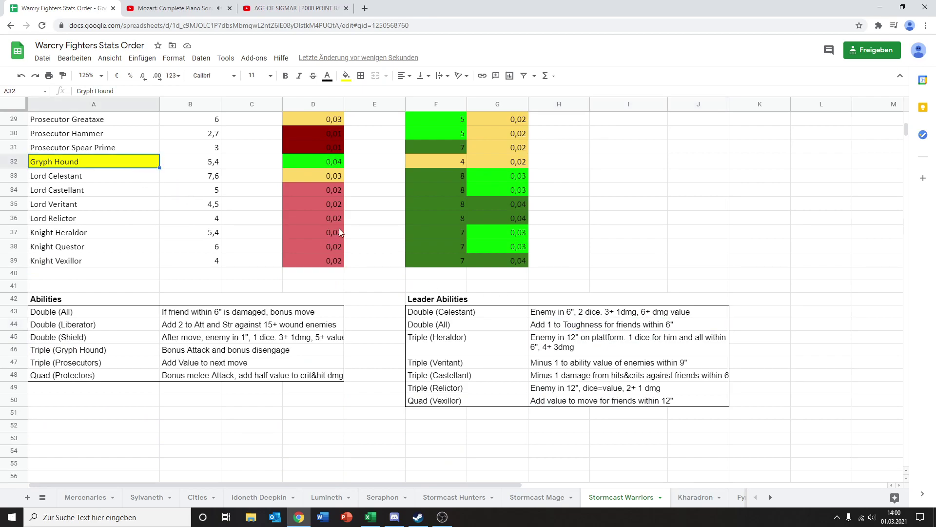
pyautogui.click(619, 315)
pyautogui.press('Down')
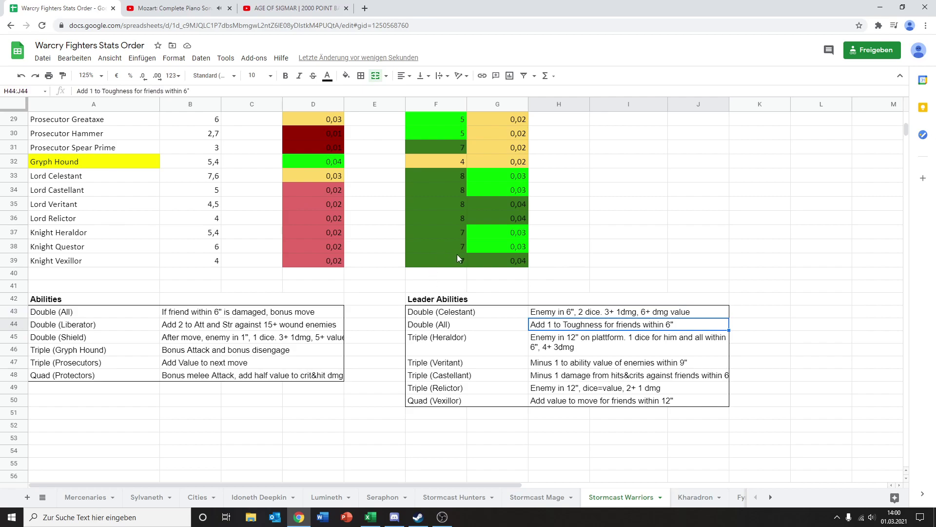
# Examine the Heraldor's triple ability and its effect description under Leader Abilities
pyautogui.click(441, 339)
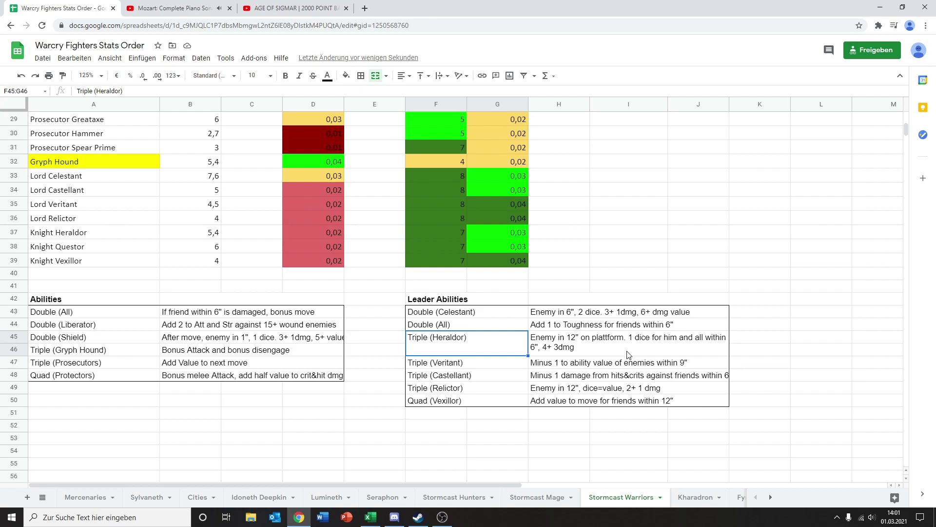
pyautogui.click(593, 351)
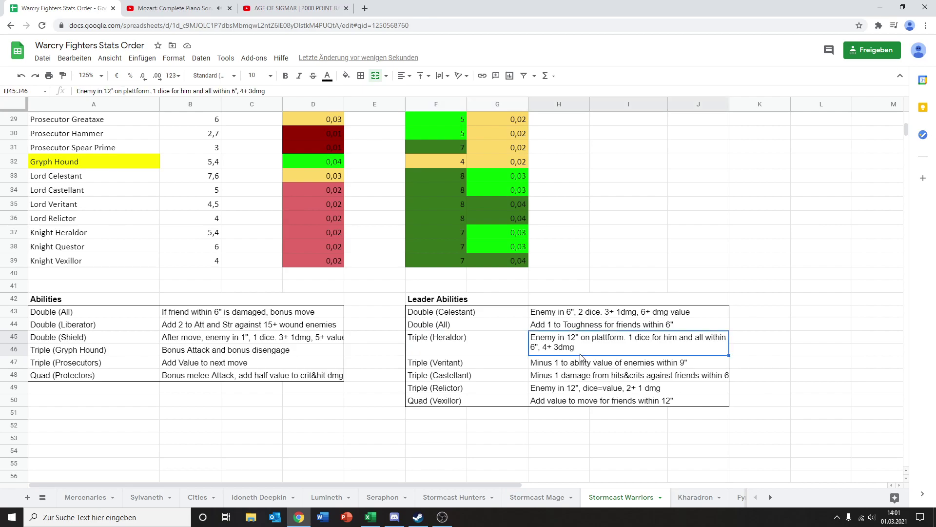
pyautogui.click(491, 352)
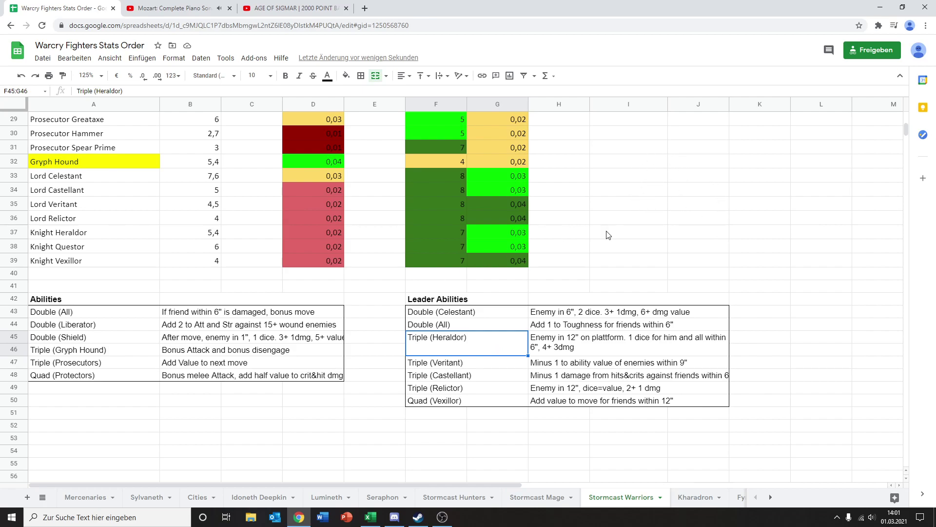
pyautogui.click(543, 355)
pyautogui.click(521, 352)
pyautogui.click(536, 345)
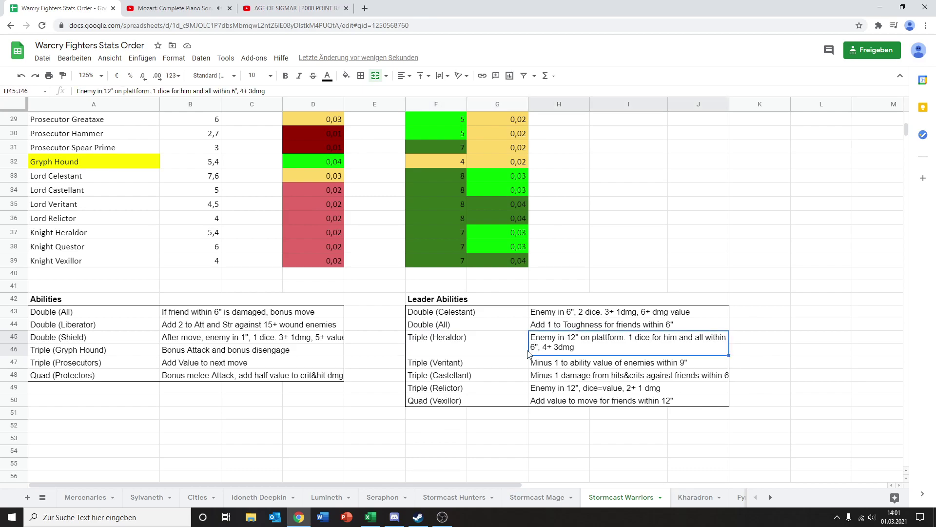
# Examine the Veritant's triple ability and its effect on the ability value of nearby enemies
pyautogui.click(478, 365)
pyautogui.click(476, 348)
pyautogui.click(475, 367)
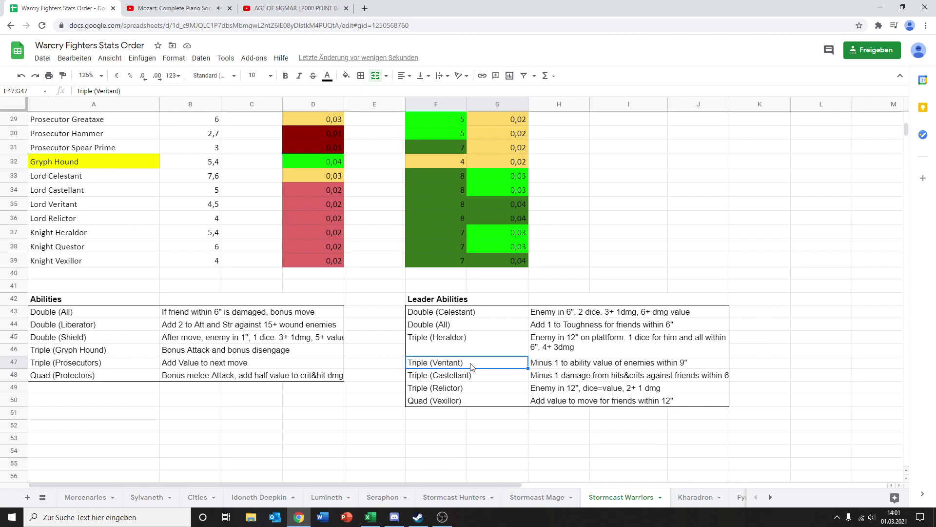
pyautogui.click(565, 369)
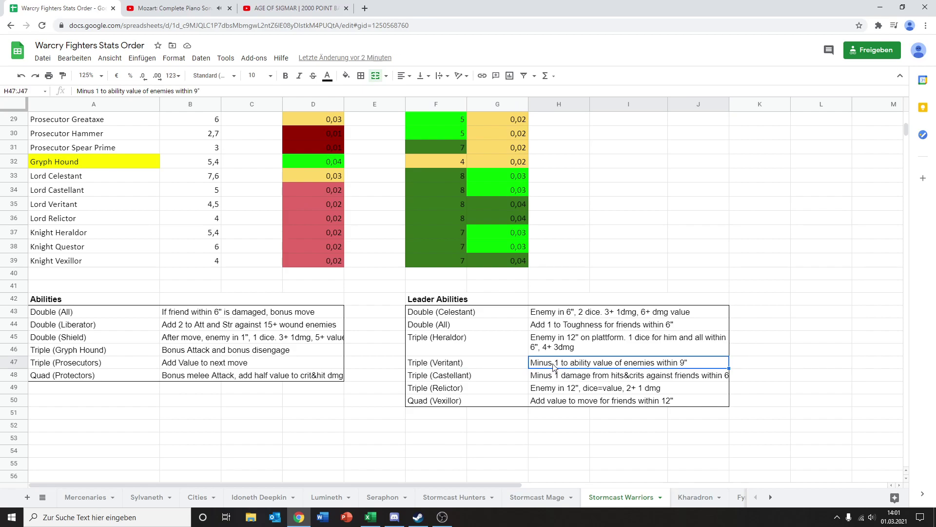
pyautogui.moveTo(515, 367); pyautogui.dragTo(568, 372)
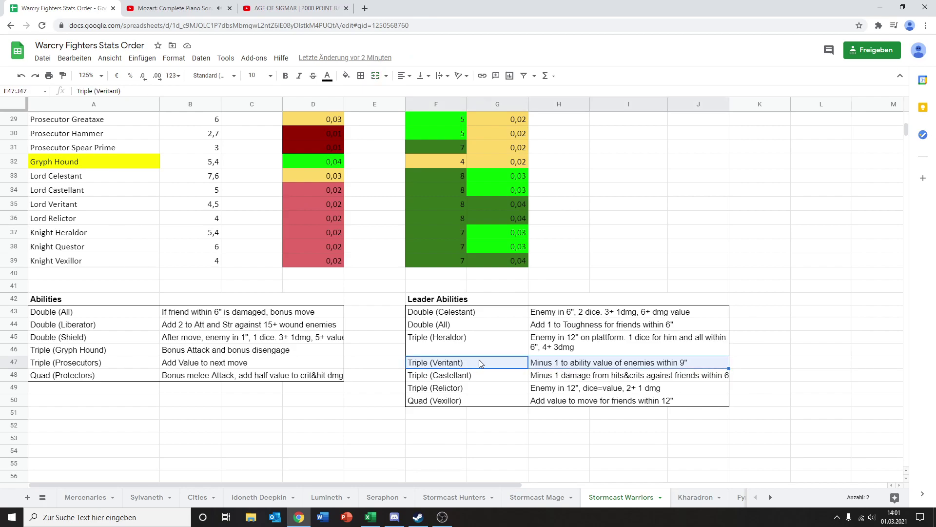
pyautogui.click(557, 366)
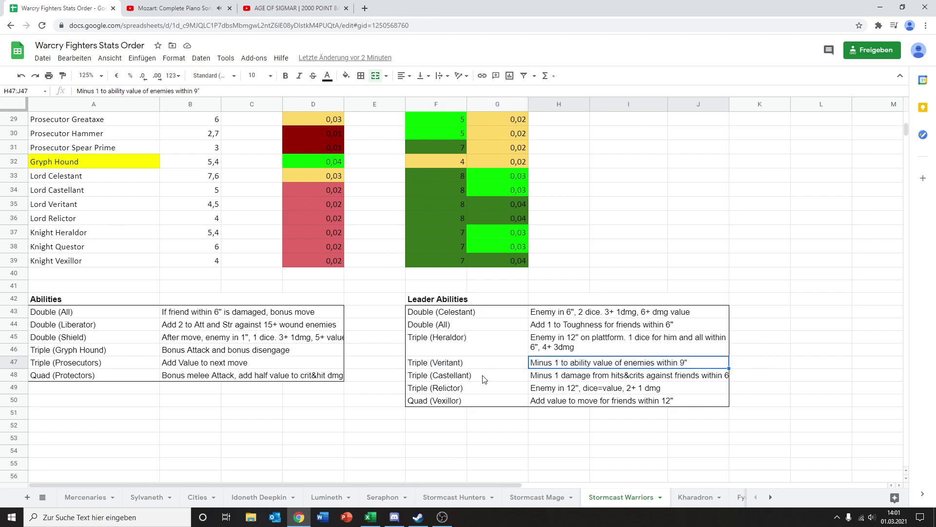
# Examine the Castellant's triple ability and its damage reduction effect, comparing it with the other leader abilities
pyautogui.click(485, 379)
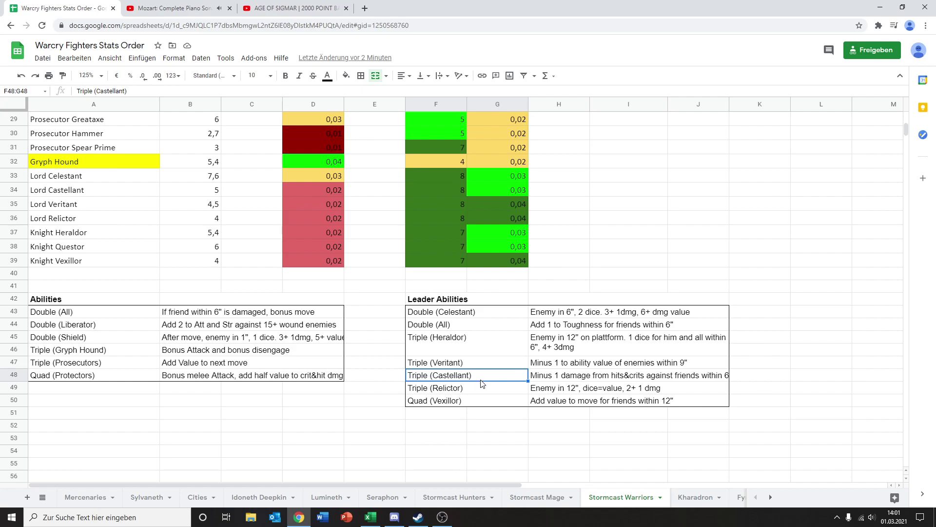
pyautogui.click(544, 380)
pyautogui.click(442, 381)
pyautogui.click(545, 377)
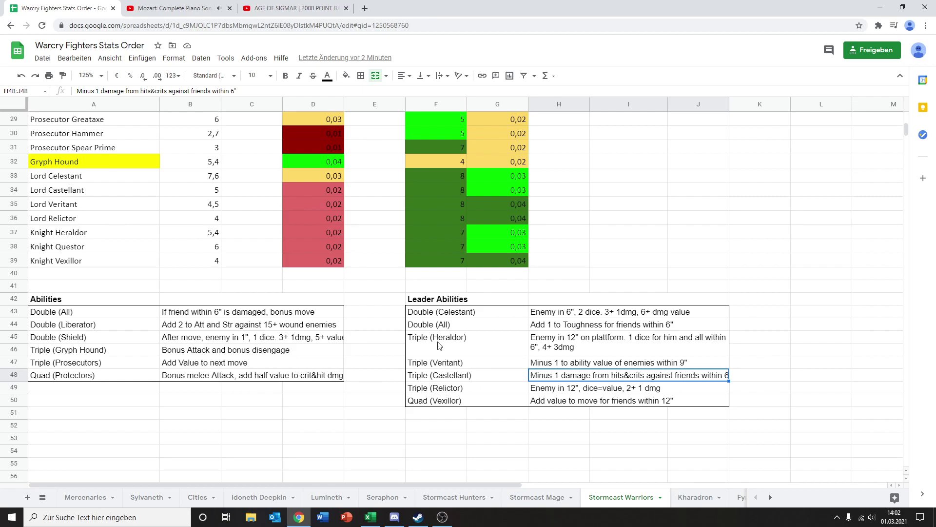
pyautogui.scroll(1, 458, 318)
pyautogui.scroll(-1, 459, 332)
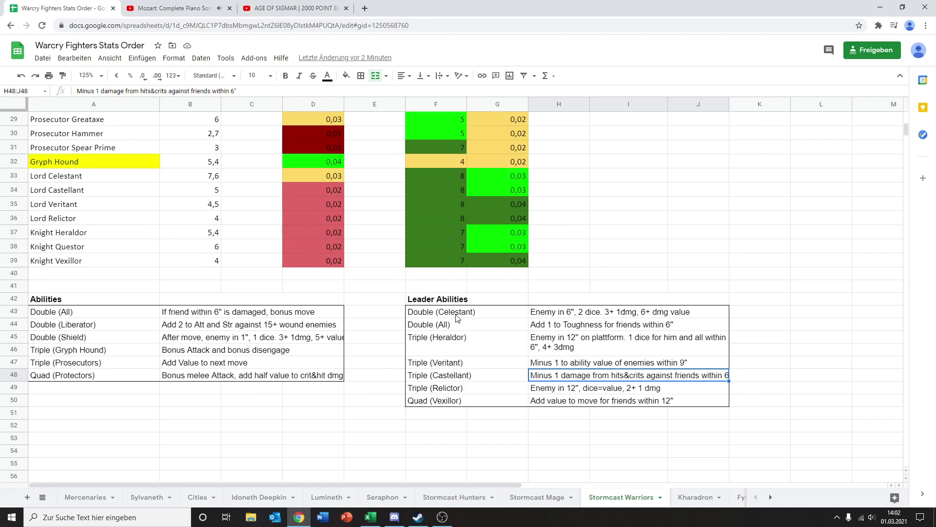
pyautogui.click(456, 379)
pyautogui.hotkey('shift', 'Right')
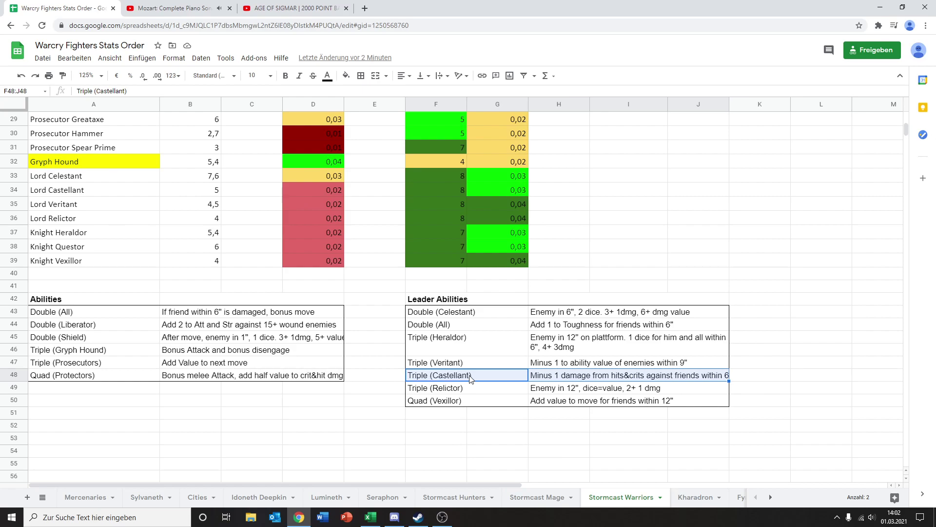
pyautogui.press('Tab')
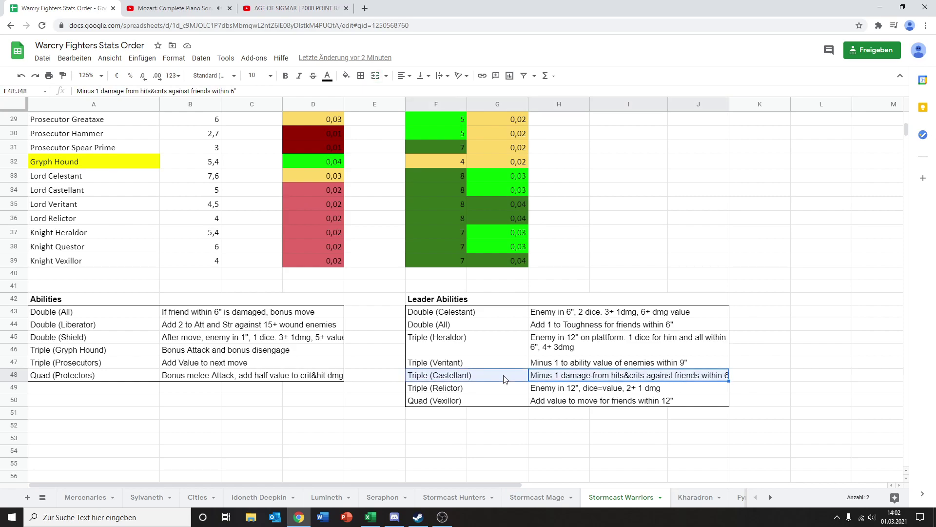
pyautogui.press('Tab')
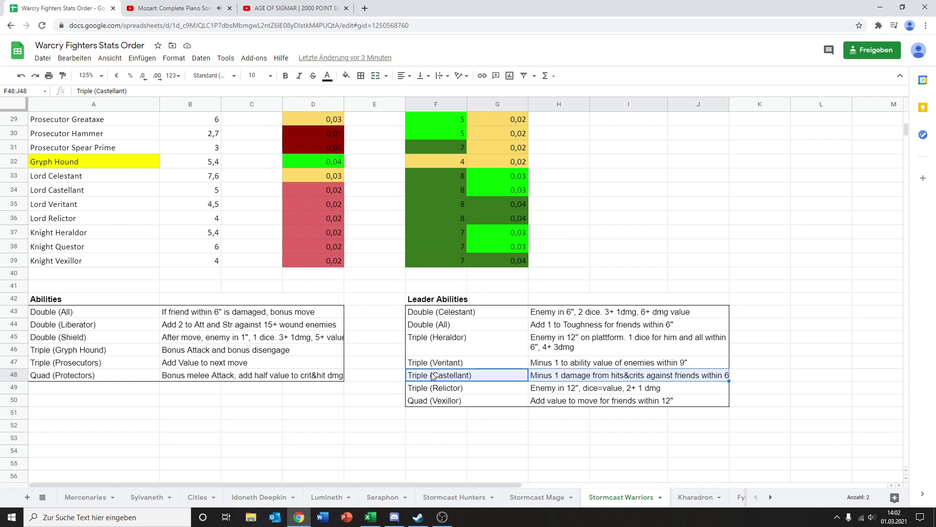
pyautogui.click(556, 383)
pyautogui.click(516, 382)
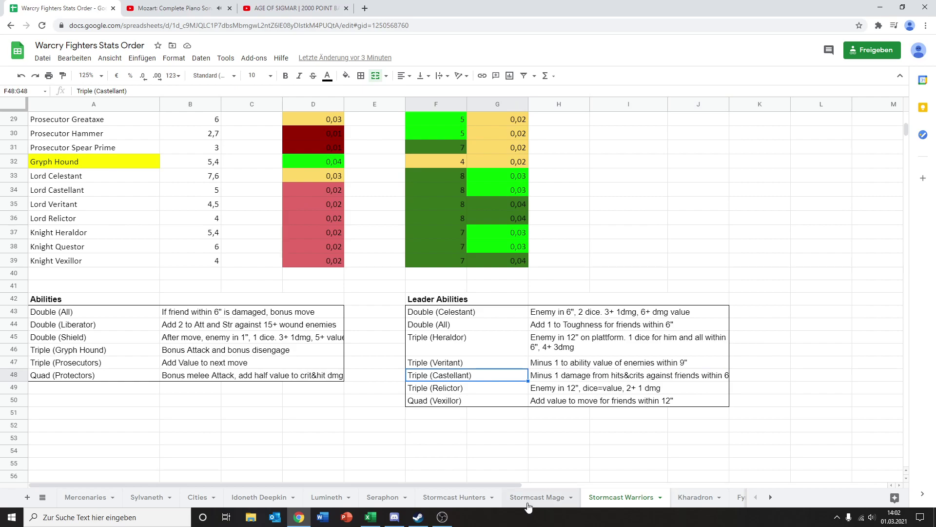
# Examine the Relictor's triple ability and its effect description
pyautogui.click(485, 393)
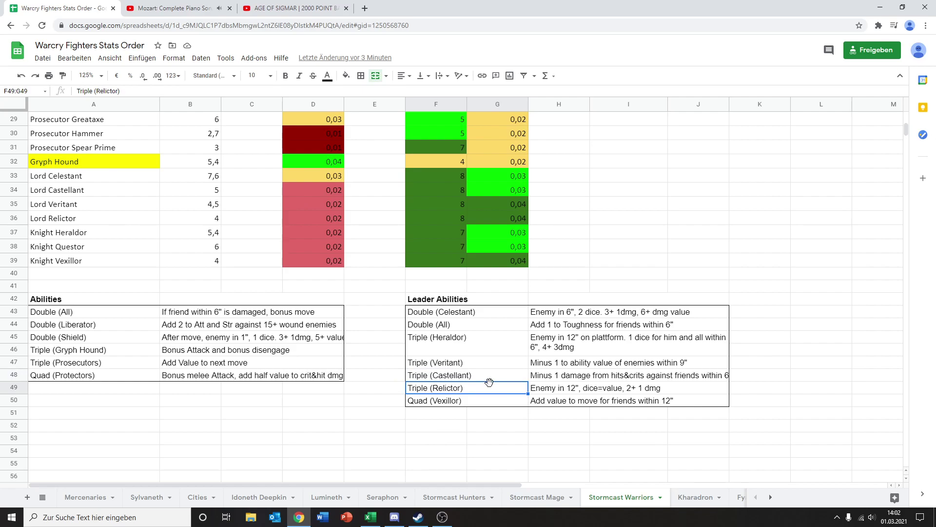
pyautogui.click(540, 392)
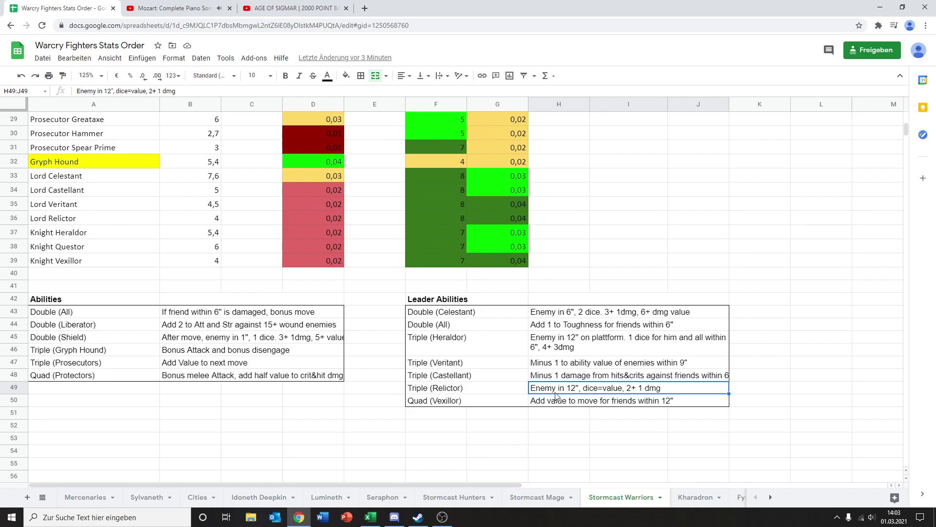
pyautogui.click(520, 388)
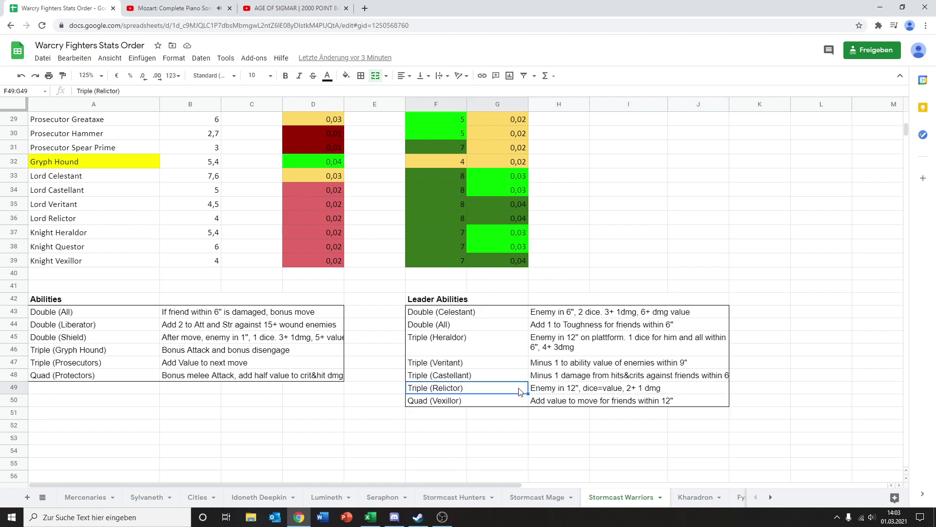
pyautogui.click(546, 392)
pyautogui.click(498, 388)
# Examine the Vexillor's quad ability and its movement bonus for friends, then revisit the Castellant's triple ability
pyautogui.click(448, 401)
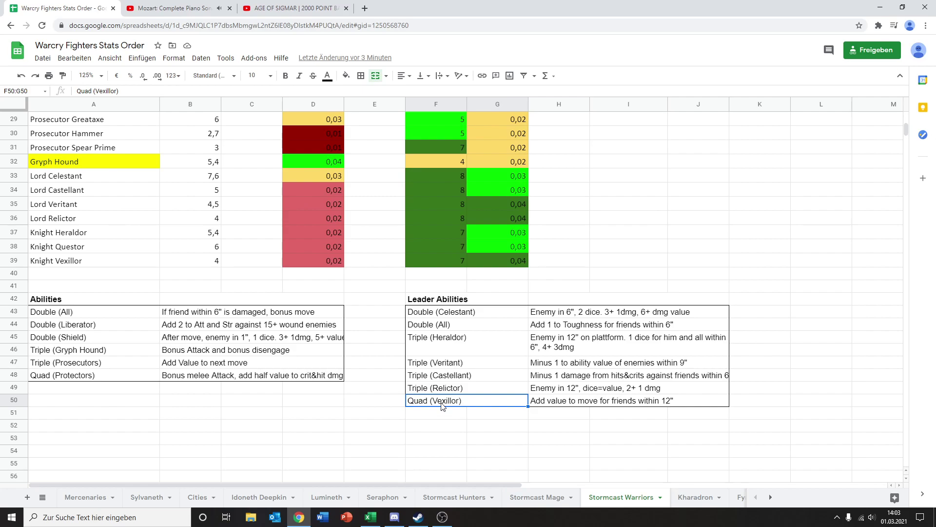
pyautogui.click(575, 405)
pyautogui.click(480, 406)
pyautogui.moveTo(551, 390); pyautogui.dragTo(544, 400)
pyautogui.click(547, 400)
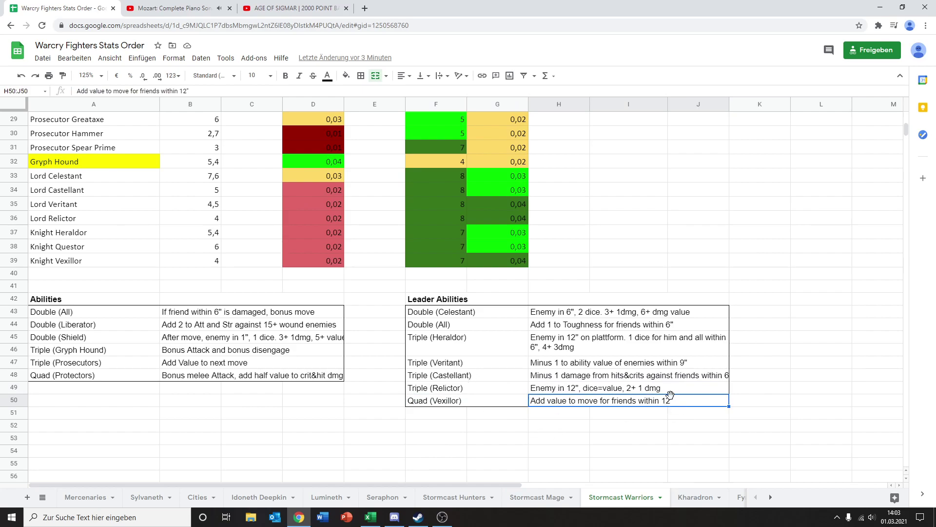
pyautogui.click(483, 402)
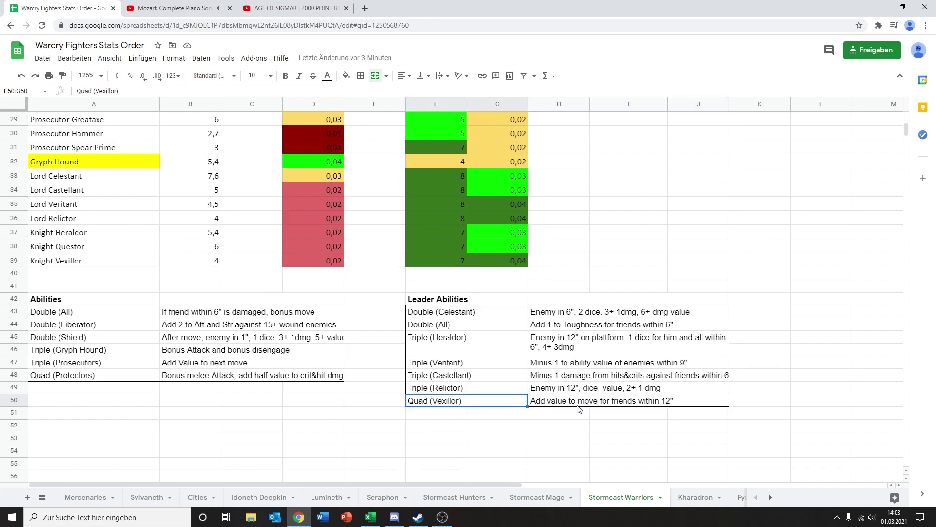
pyautogui.click(398, 414)
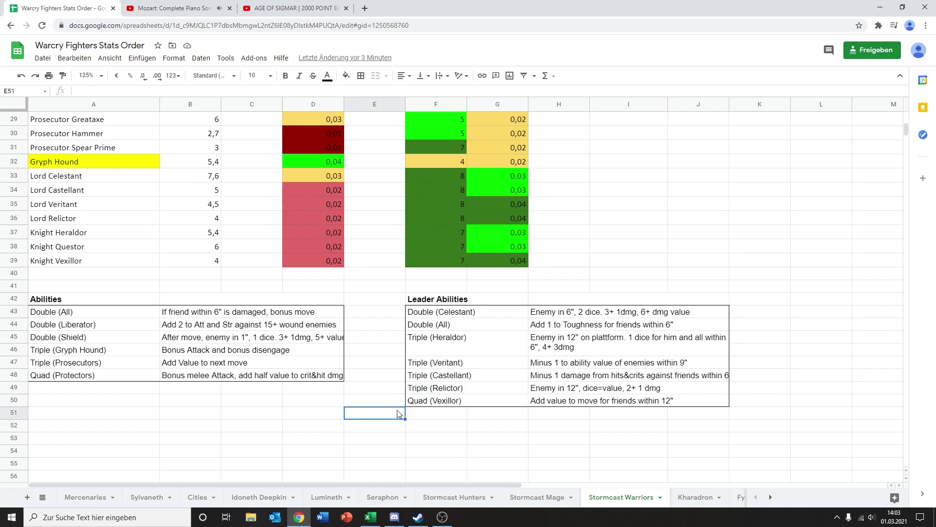
pyautogui.click(403, 402)
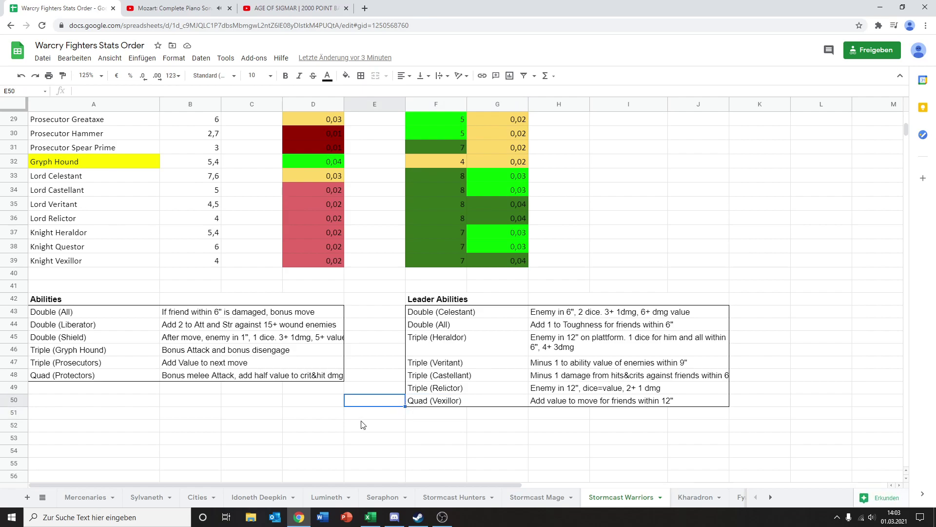
pyautogui.moveTo(417, 402); pyautogui.dragTo(568, 401)
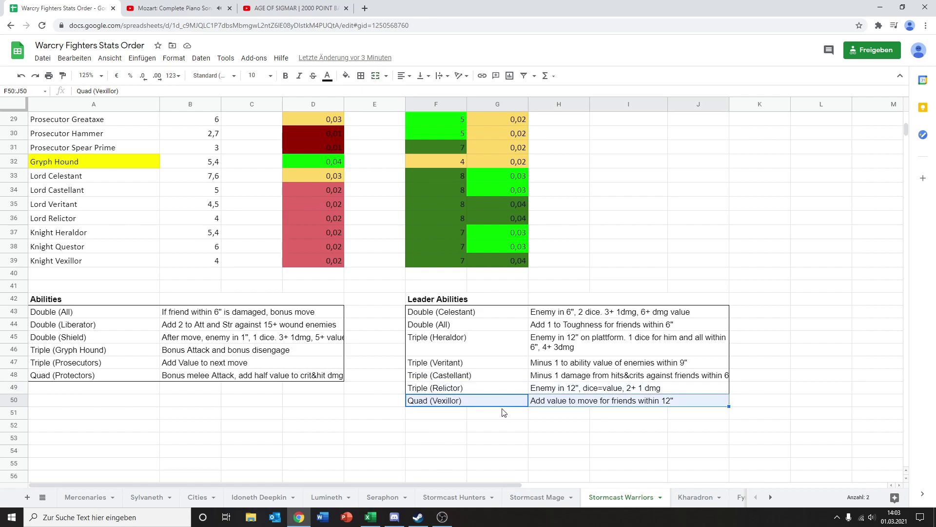
pyautogui.moveTo(454, 378); pyautogui.dragTo(549, 379)
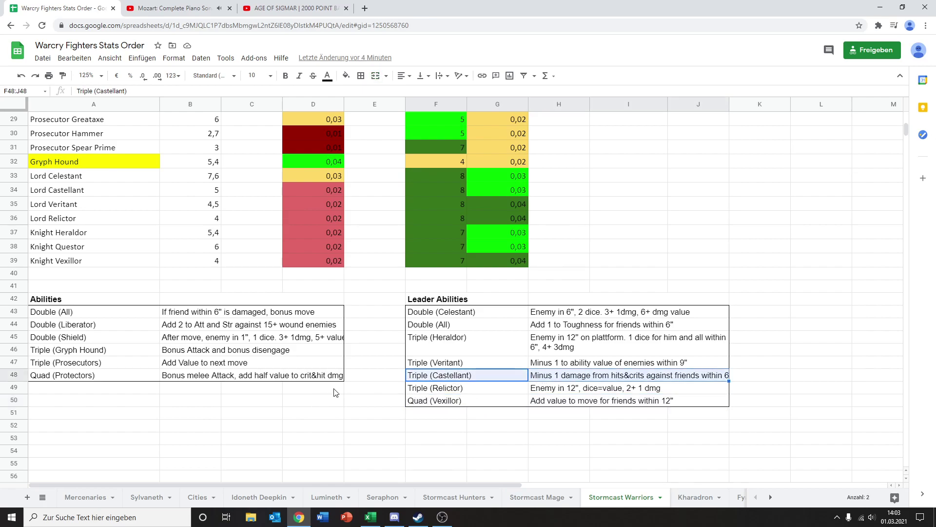
# Switch to the Warcry Listen workbook in Excel and unhide the Number and Total columns on the SCE Warrior sheet
pyautogui.click(369, 516)
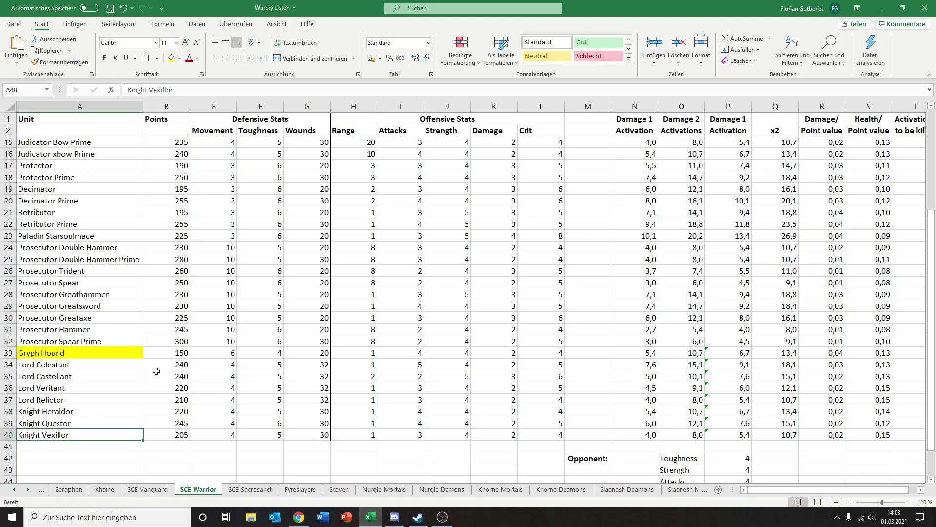
pyautogui.moveTo(188, 106); pyautogui.dragTo(198, 107)
pyautogui.rightClick(198, 106)
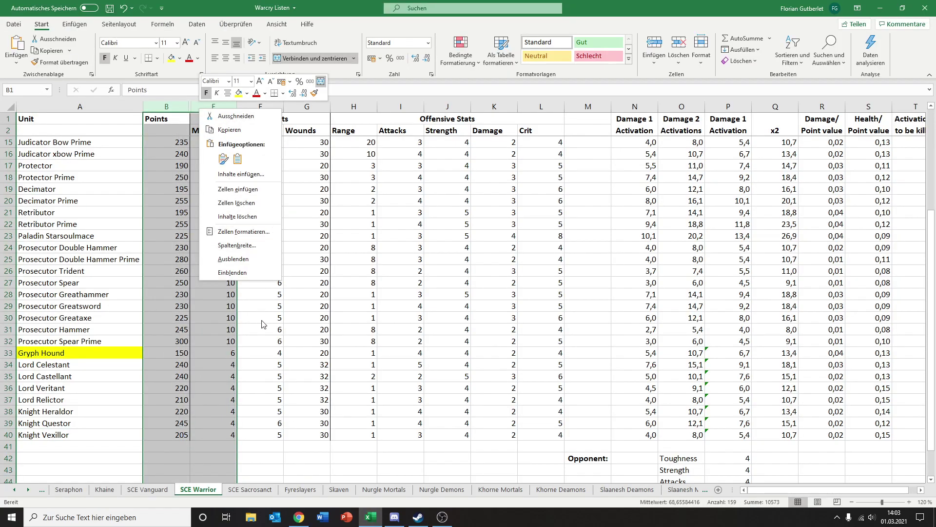
pyautogui.click(238, 273)
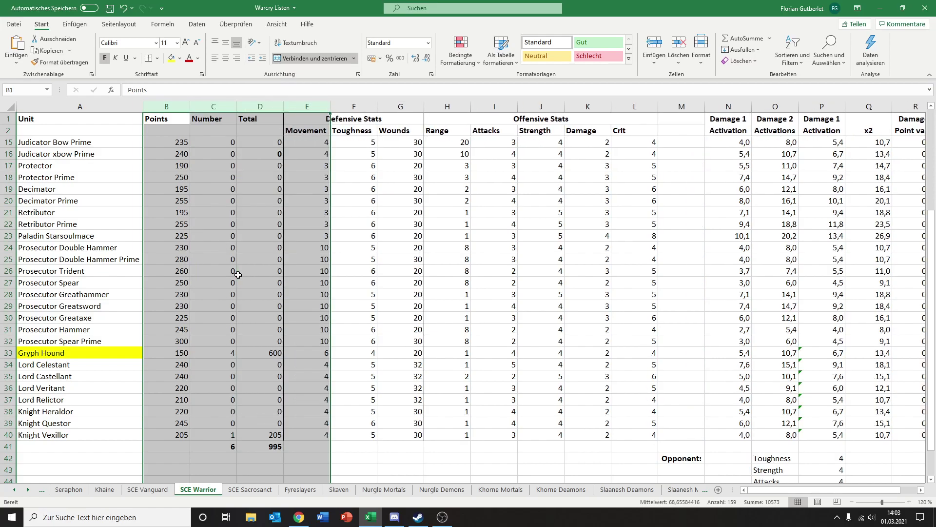
pyautogui.click(238, 274)
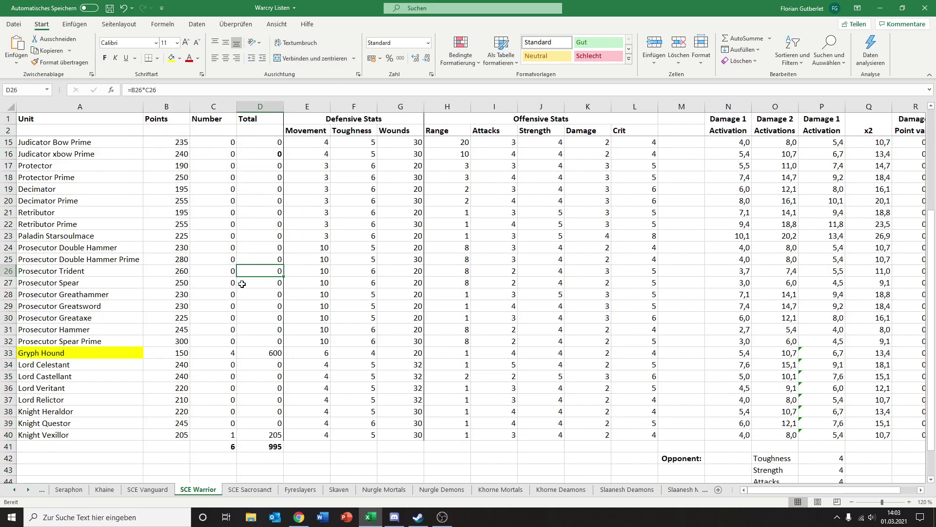
# Examine the example list's picks in the Number column: the Judicator Boltstorm xbow with its damage value, the Gryph Hounds and the Knight Vexillor
pyautogui.scroll(3, 210, 318)
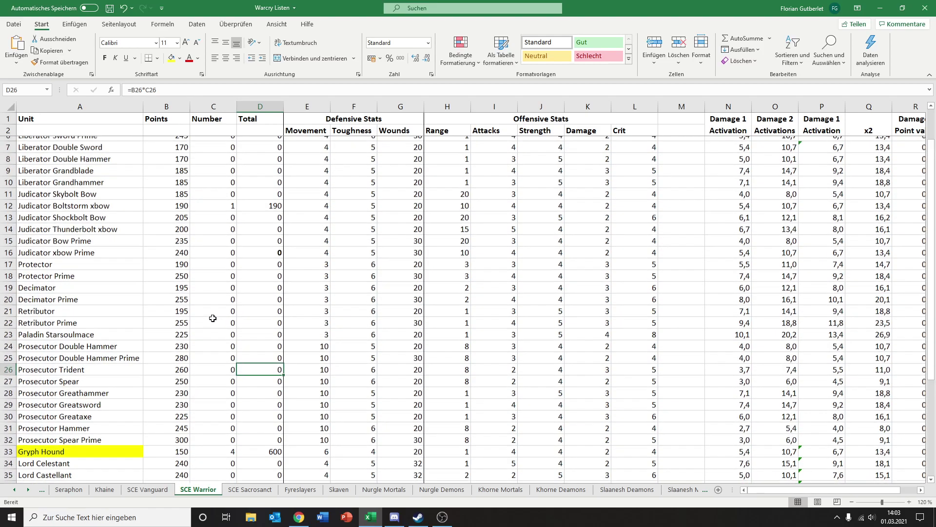
pyautogui.click(213, 208)
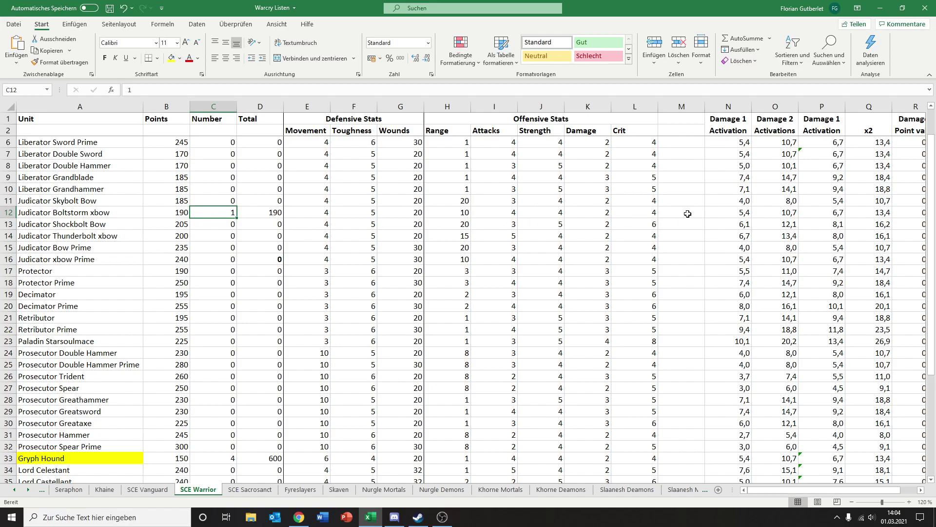
pyautogui.click(707, 210)
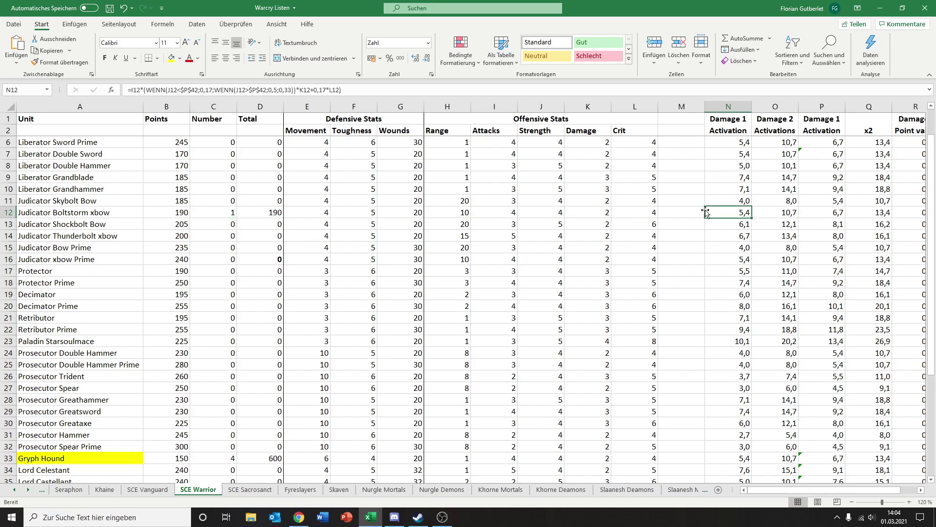
pyautogui.click(229, 209)
pyautogui.scroll(-4, 220, 234)
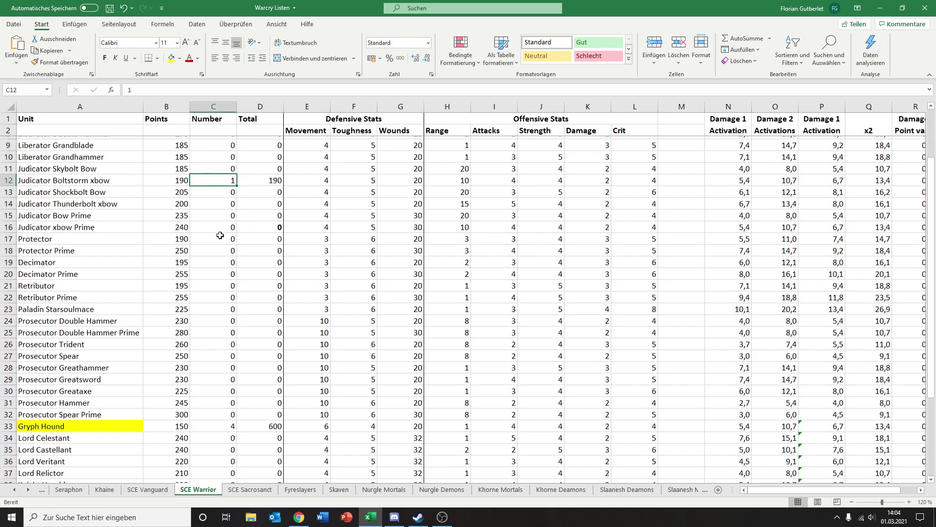
pyautogui.click(211, 330)
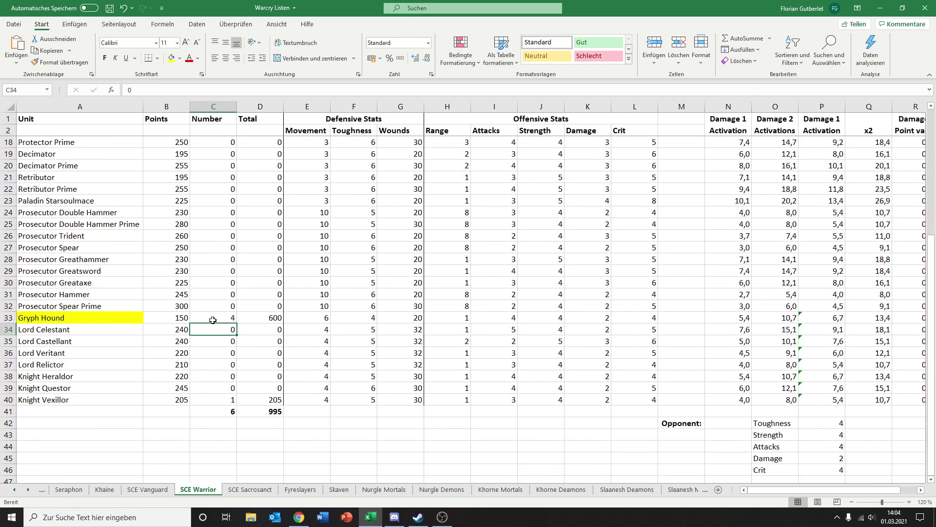
pyautogui.click(213, 318)
pyautogui.click(217, 399)
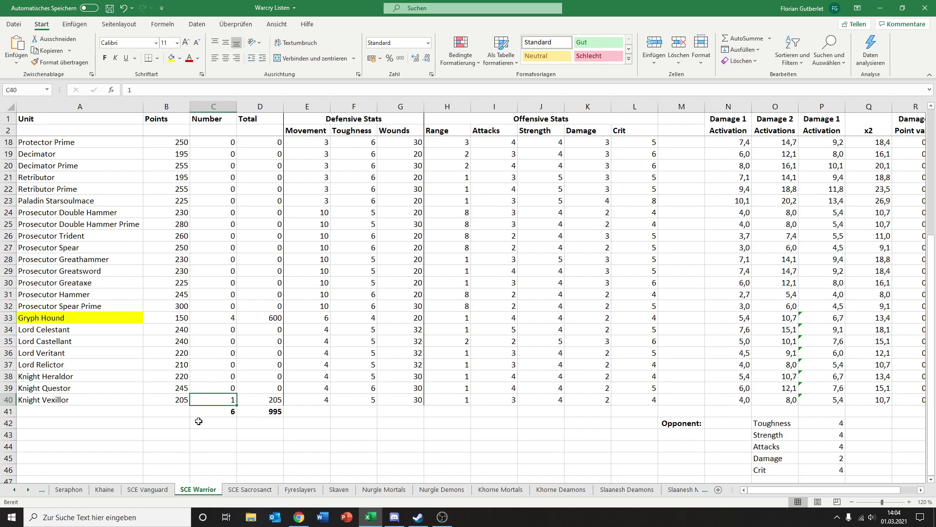
# Go through the example list again, from the Judicator Boltstorm xbow's number down to the Knight Vexillor's name and number
pyautogui.scroll(5, 199, 376)
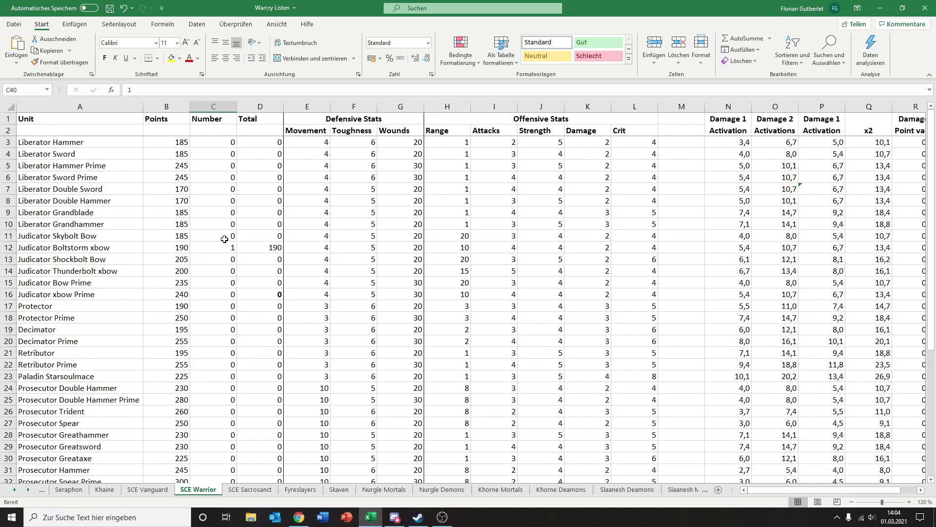
pyautogui.click(203, 247)
pyautogui.scroll(-4, 215, 300)
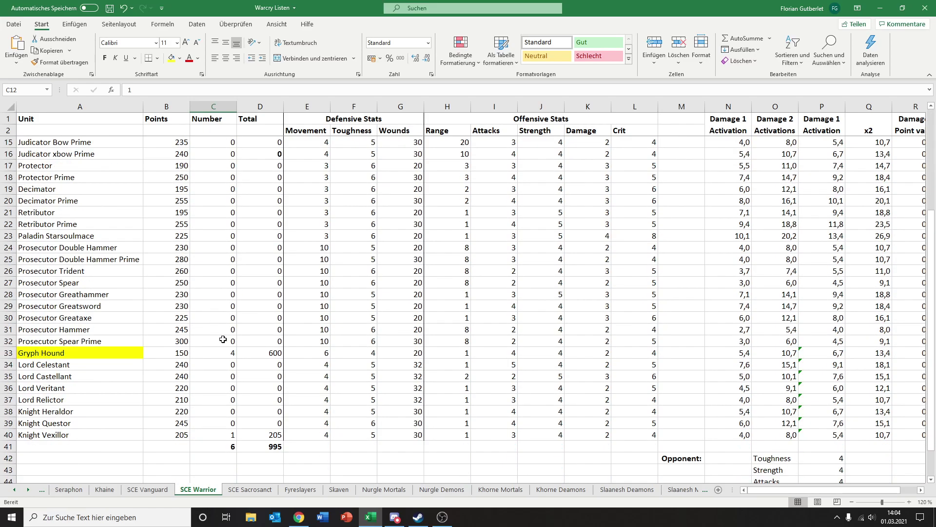
pyautogui.scroll(4, 223, 339)
pyautogui.scroll(-1, 229, 339)
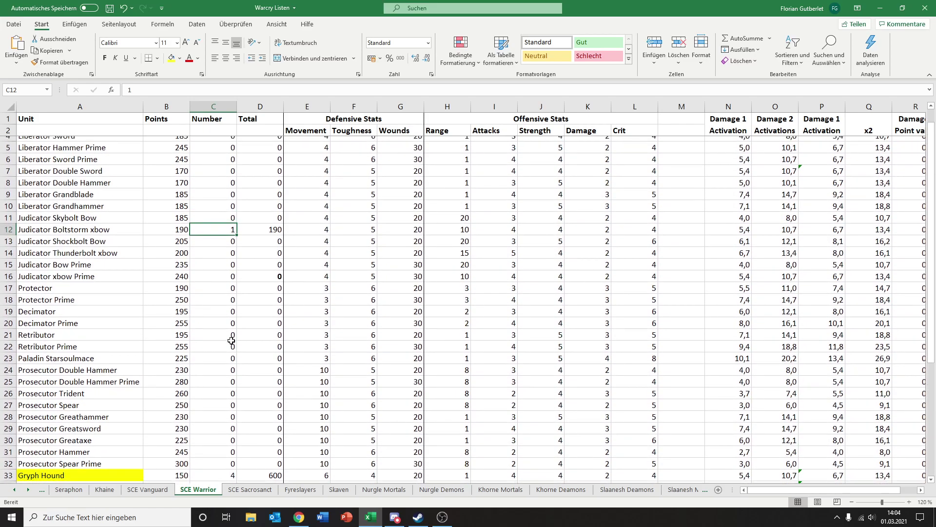
pyautogui.scroll(-3, 229, 341)
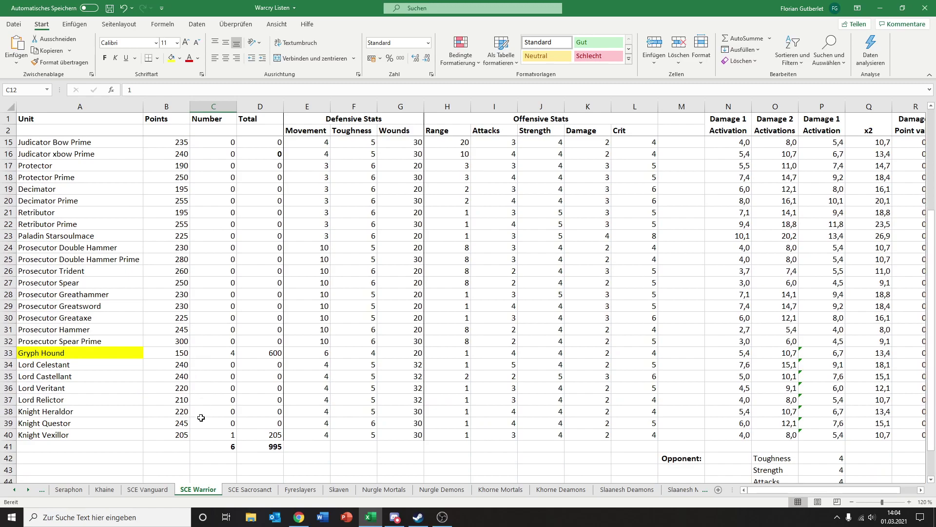
pyautogui.click(184, 444)
pyautogui.click(63, 437)
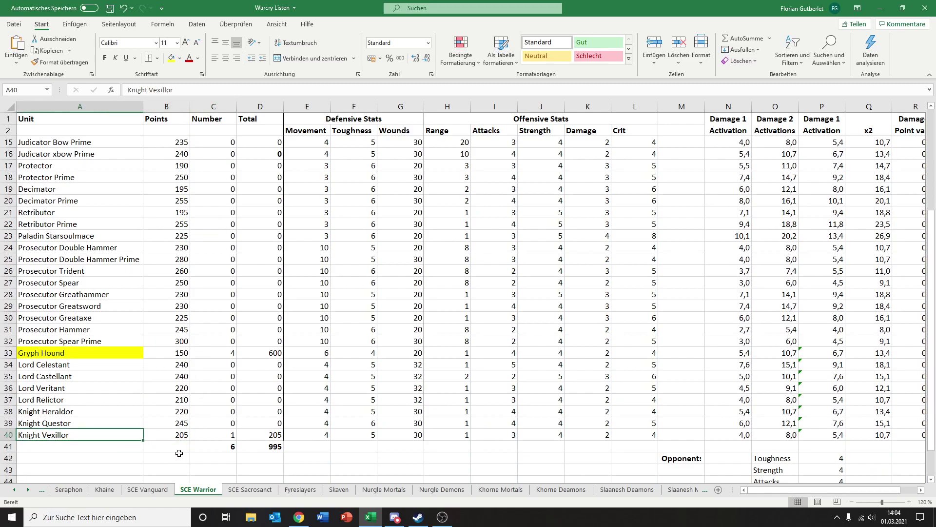
pyautogui.scroll(1, 200, 429)
pyautogui.scroll(-1, 203, 428)
pyautogui.click(203, 433)
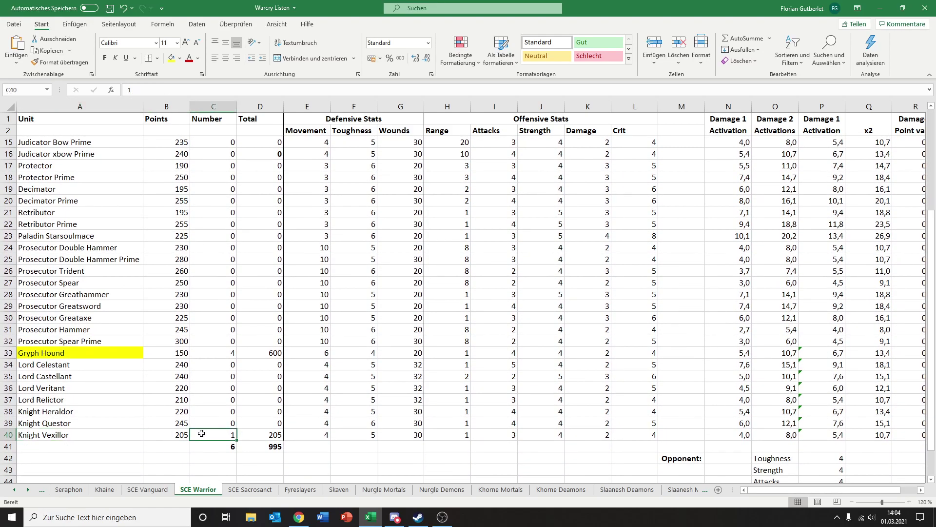
pyautogui.scroll(4, 203, 429)
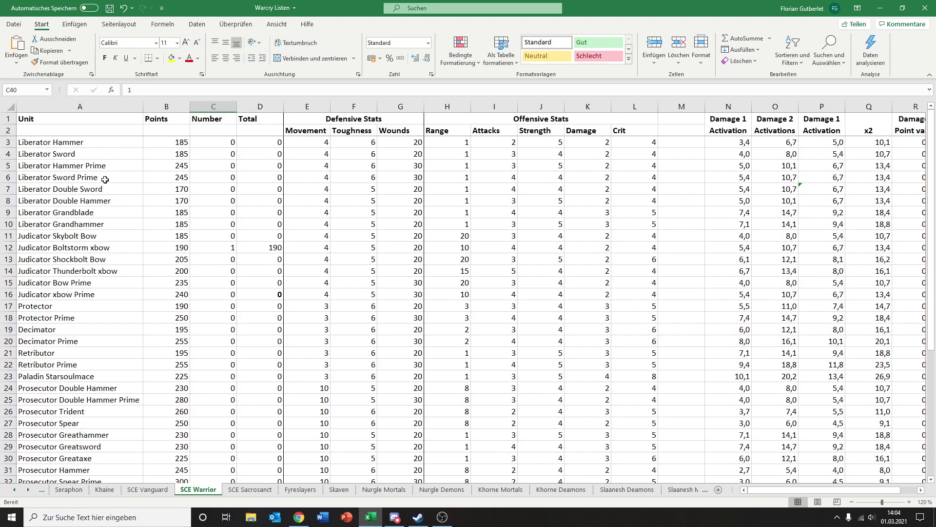
# Examine the Liberator Grandblade's stats across to its one-activation damage, and the Decimator's points and movement, as alternative picks
pyautogui.click(96, 200)
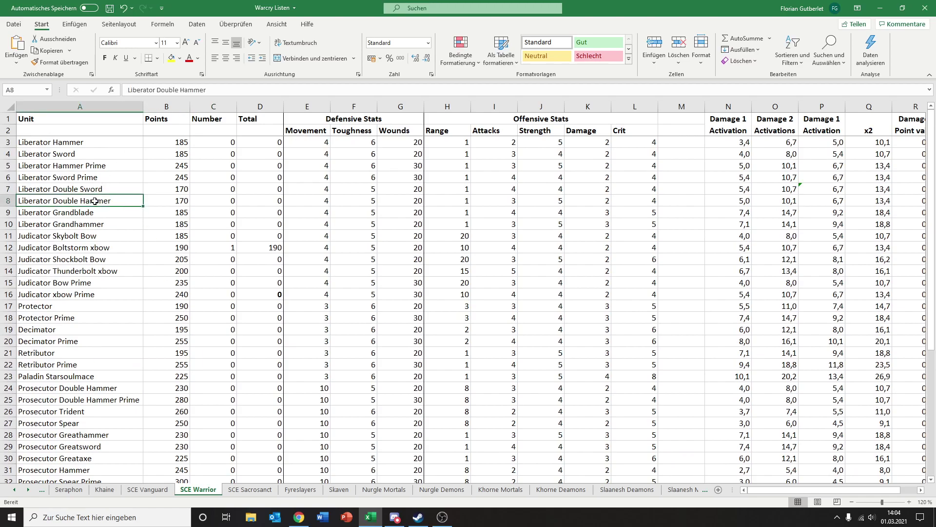
pyautogui.moveTo(80, 216); pyautogui.dragTo(724, 215)
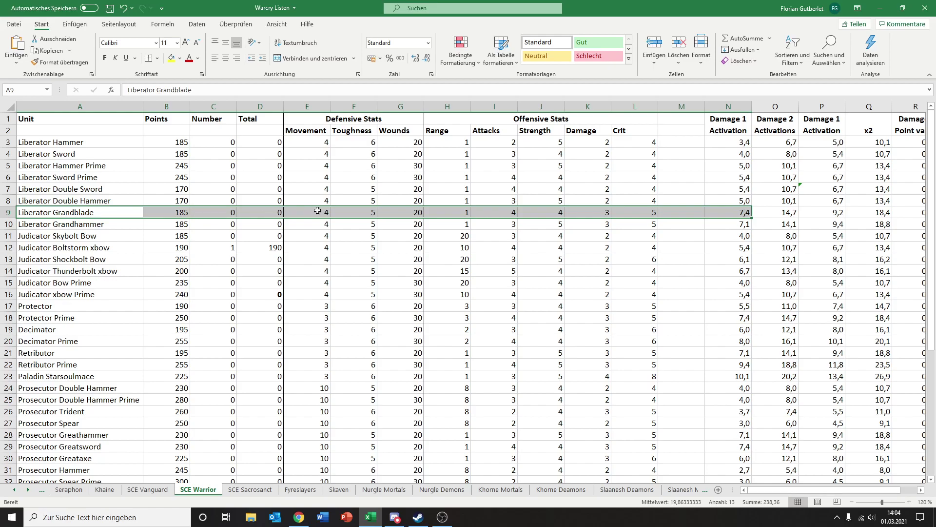
pyautogui.click(168, 214)
pyautogui.scroll(-3, 170, 215)
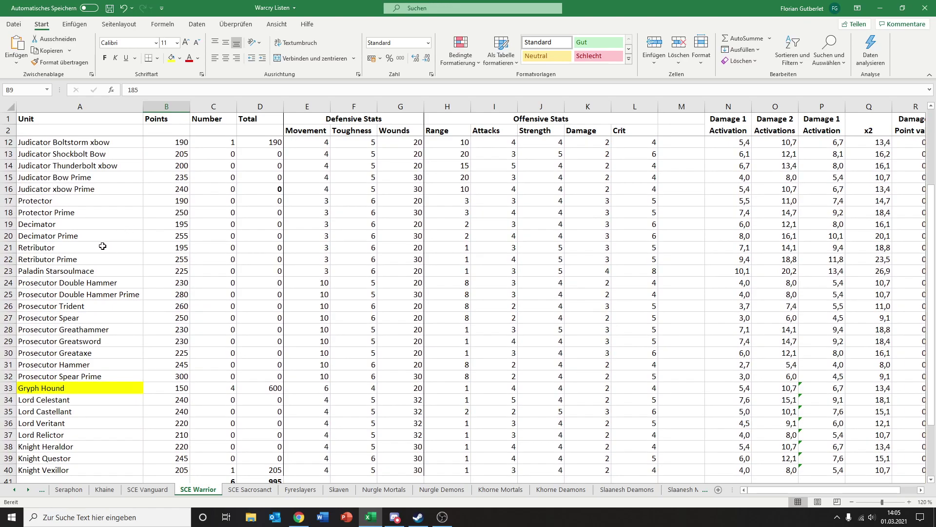
pyautogui.click(63, 238)
pyautogui.click(65, 225)
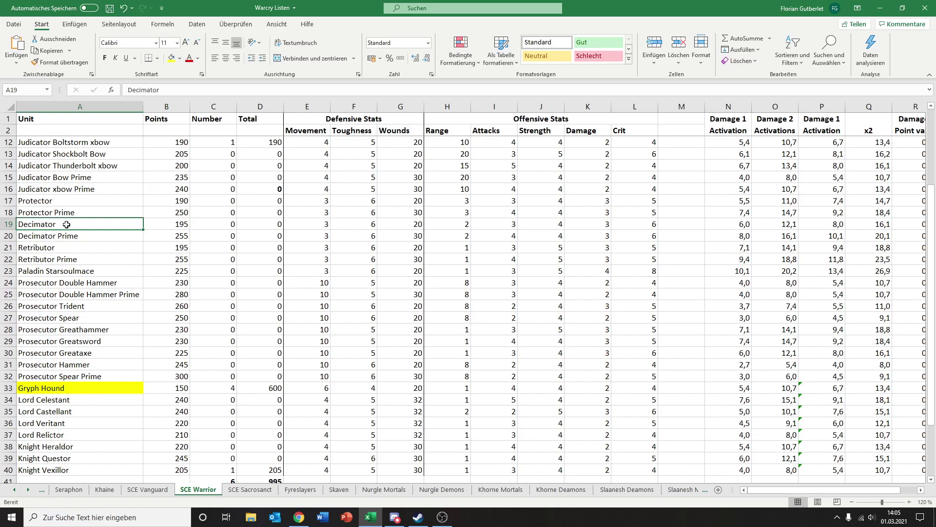
pyautogui.click(182, 227)
pyautogui.click(297, 222)
# Check the army's total unit count formula and the Gryph Hound and Knight Vexillor numbers that feed it
pyautogui.scroll(-1, 290, 235)
pyautogui.scroll(-1, 290, 234)
pyautogui.click(222, 409)
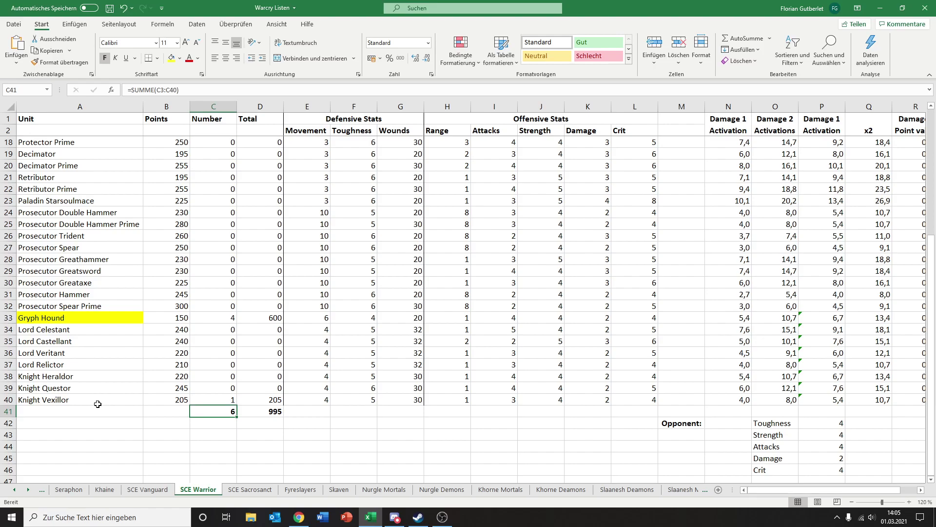
pyautogui.scroll(4, 117, 395)
pyautogui.scroll(-4, 137, 356)
pyautogui.click(211, 318)
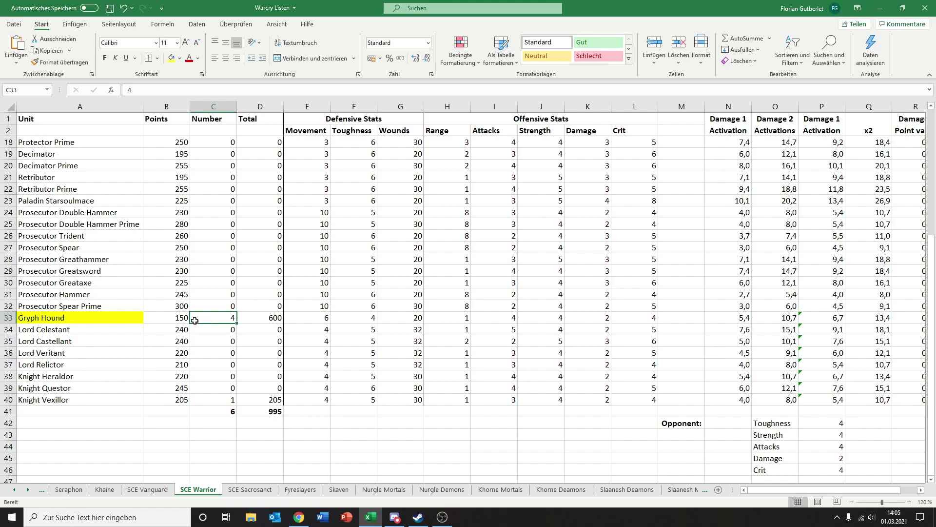
pyautogui.click(201, 400)
pyautogui.click(197, 413)
pyautogui.click(196, 428)
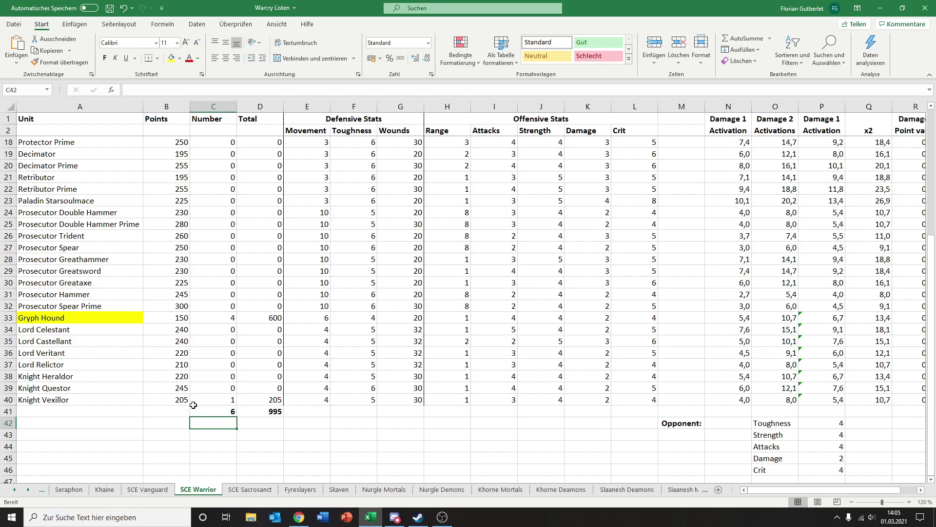
# Examine the Gryph Hound's number and movement alongside the Knight Vexillor's points and the Knight Heraldor's entry
pyautogui.click(225, 321)
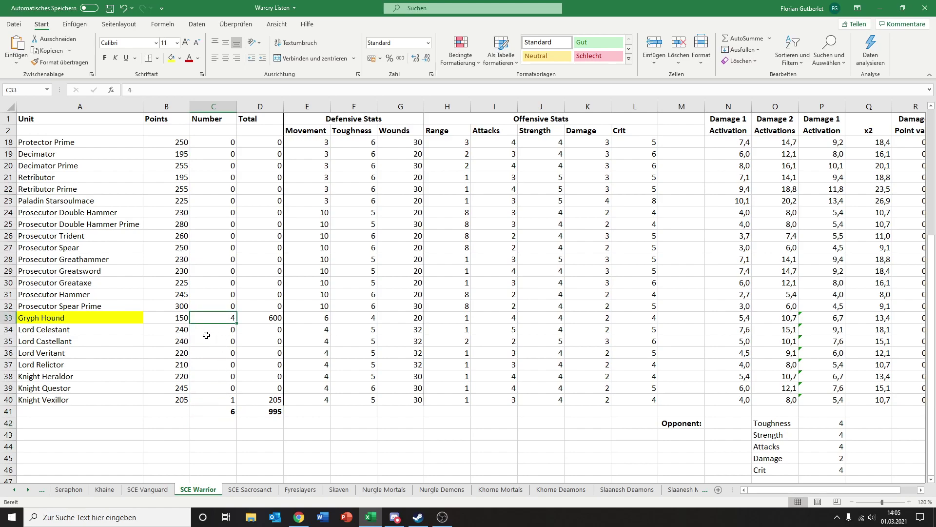
pyautogui.click(169, 396)
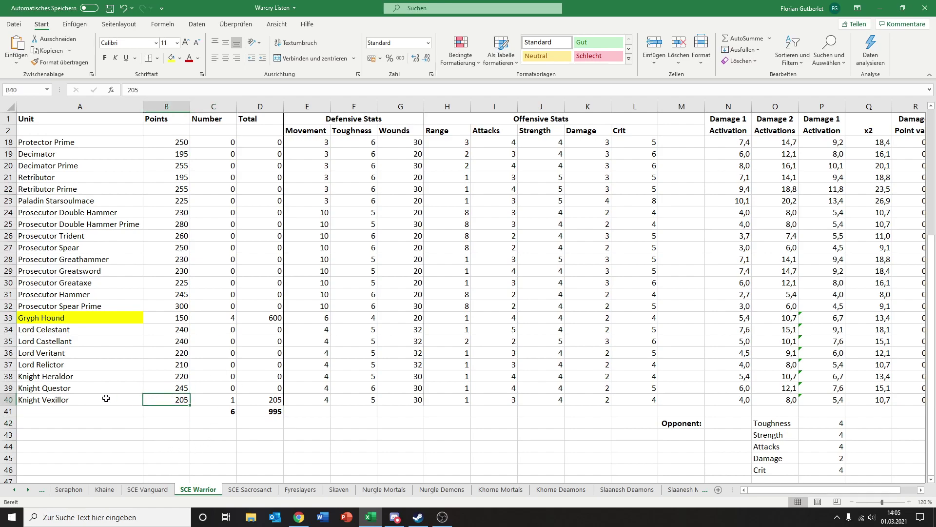
pyautogui.click(202, 316)
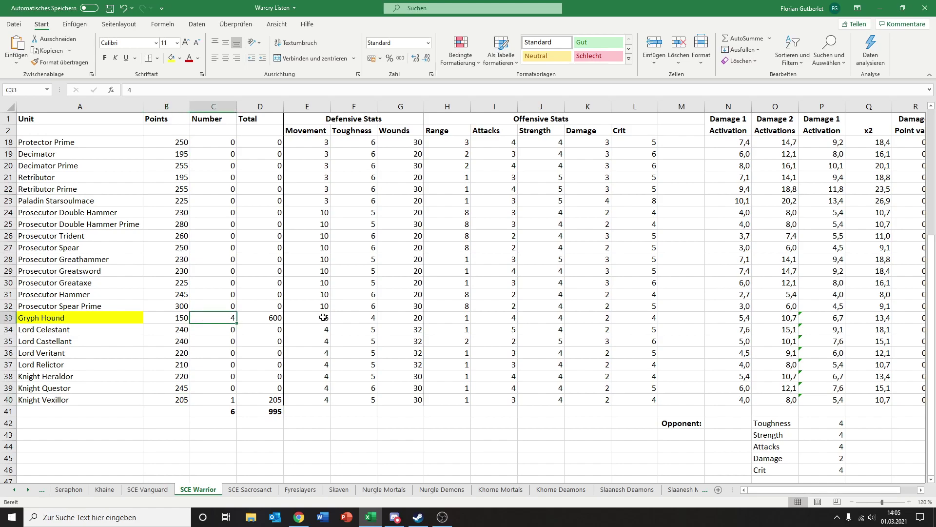
pyautogui.click(306, 318)
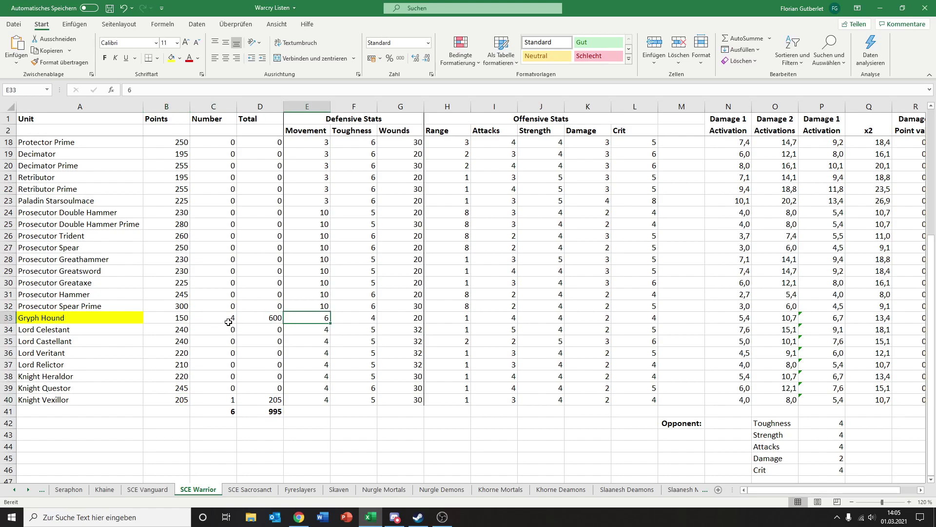
pyautogui.click(104, 314)
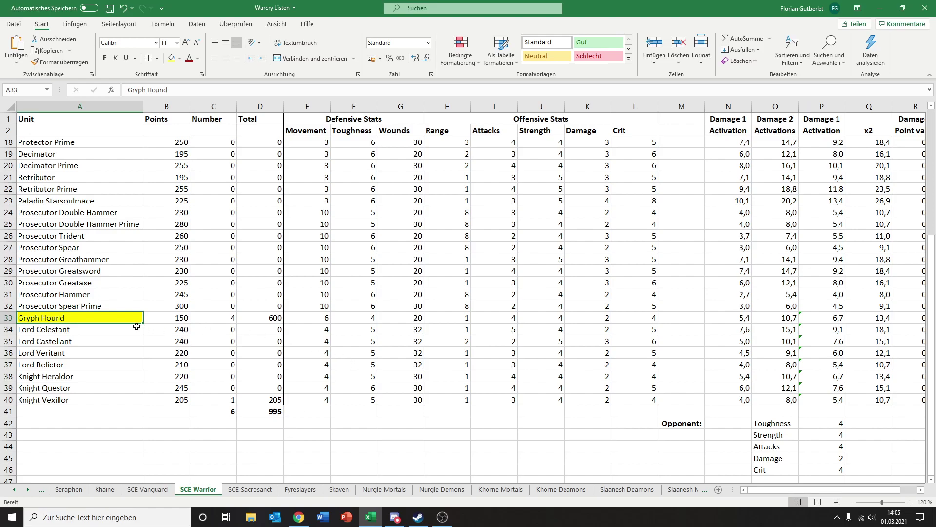
pyautogui.click(112, 372)
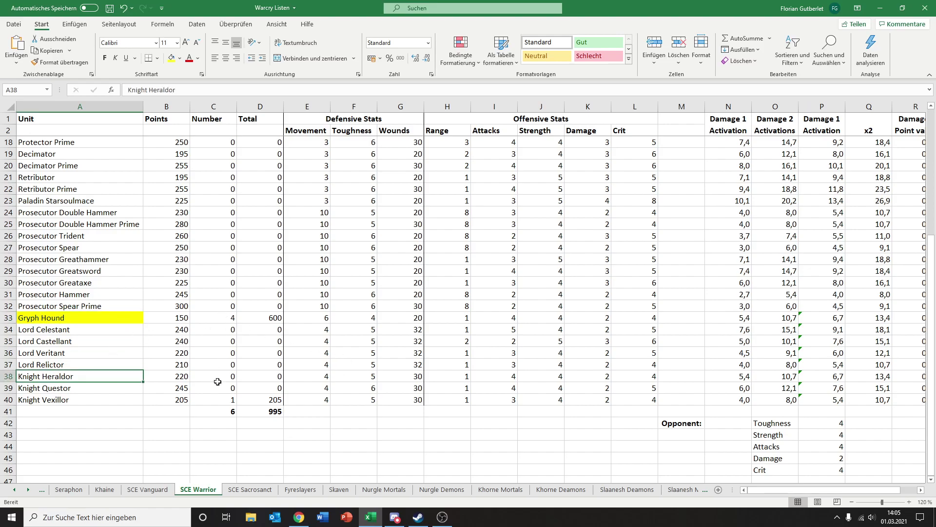
# Remove the bold formatting from the Judicator xbow Prime's Total cell, D16
pyautogui.scroll(5, 204, 411)
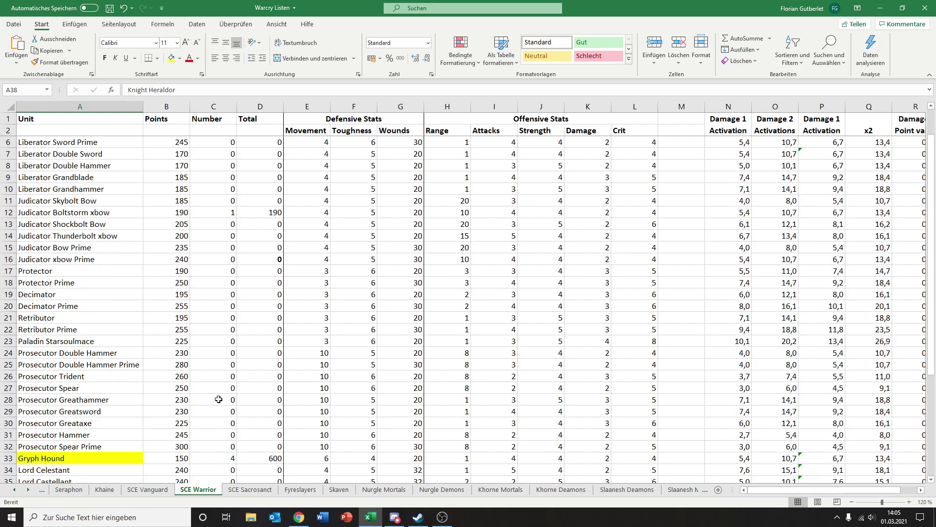
pyautogui.scroll(-5, 216, 392)
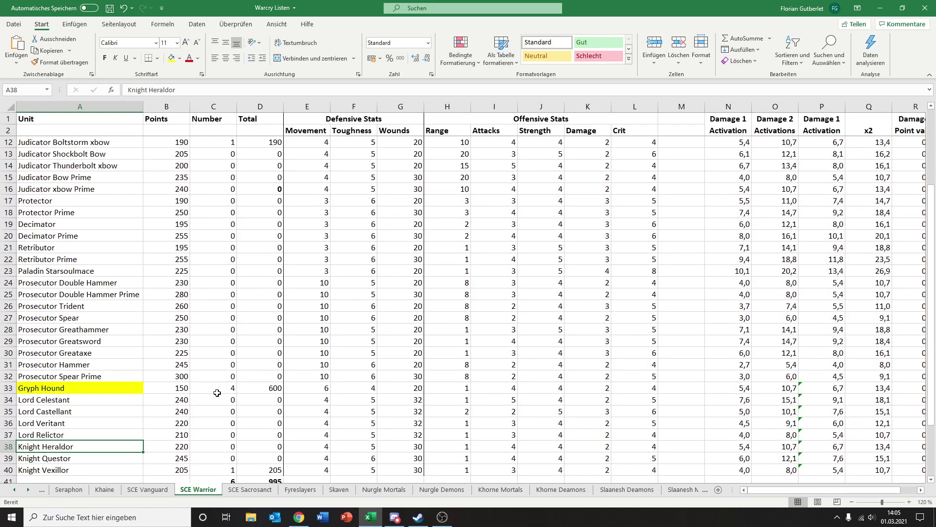
pyautogui.scroll(2, 212, 403)
pyautogui.scroll(2, 213, 405)
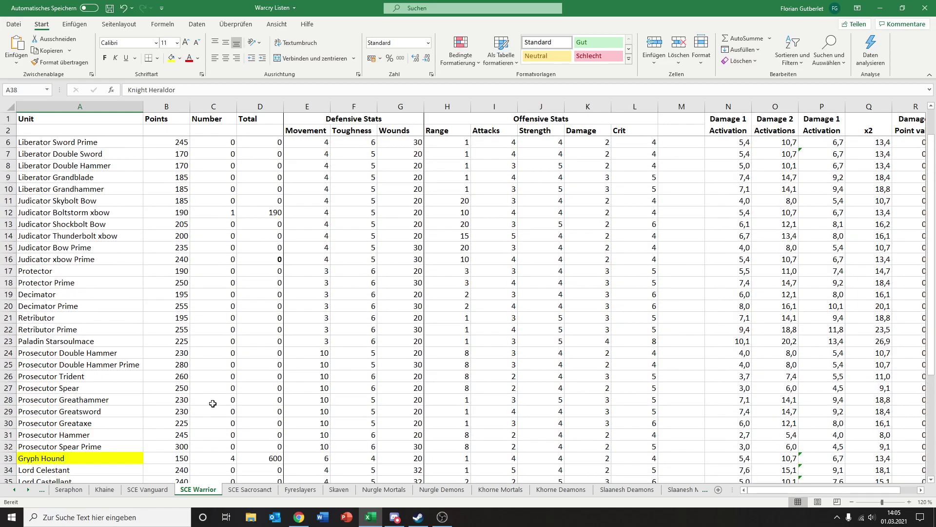
pyautogui.scroll(-4, 215, 403)
pyautogui.scroll(3, 215, 403)
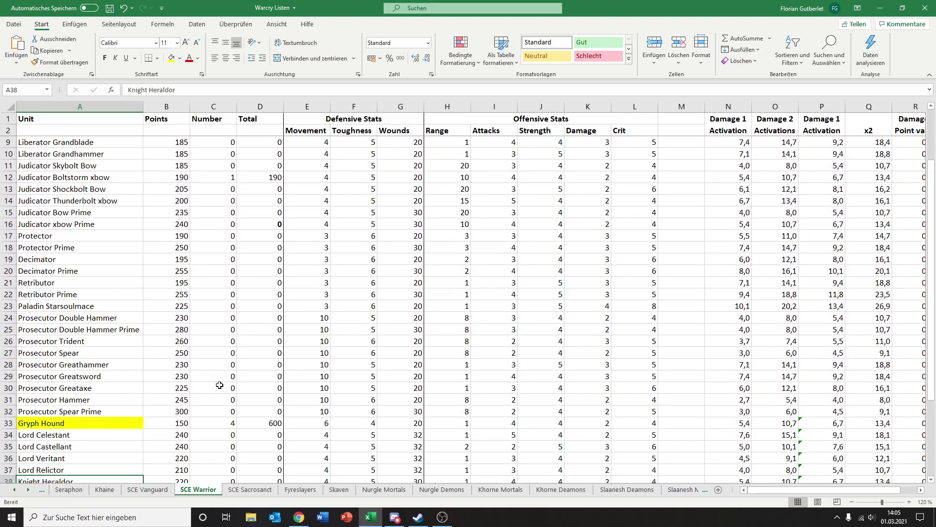
pyautogui.click(249, 228)
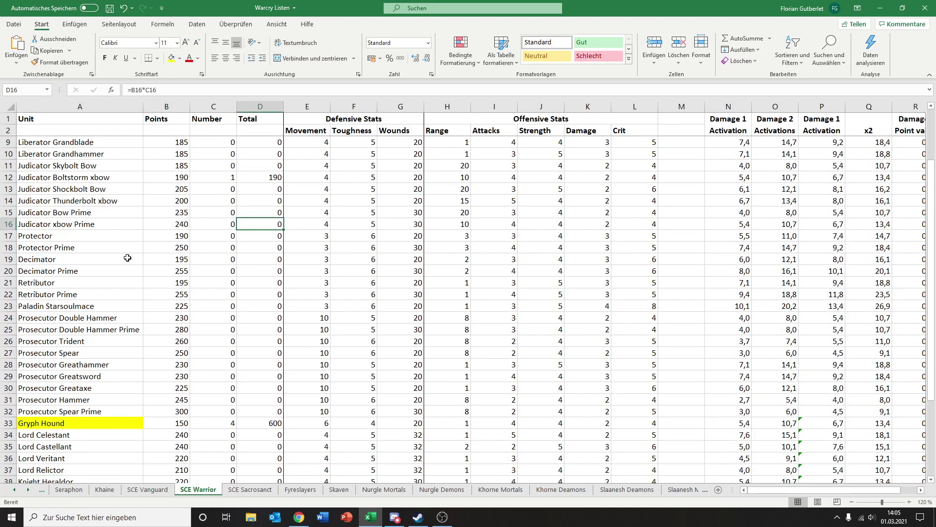
pyautogui.click(161, 287)
# Look over the complete SCE Warrior unit list once more, down to the totals row and the Opponent values
pyautogui.scroll(-6, 160, 289)
pyautogui.scroll(4, 191, 342)
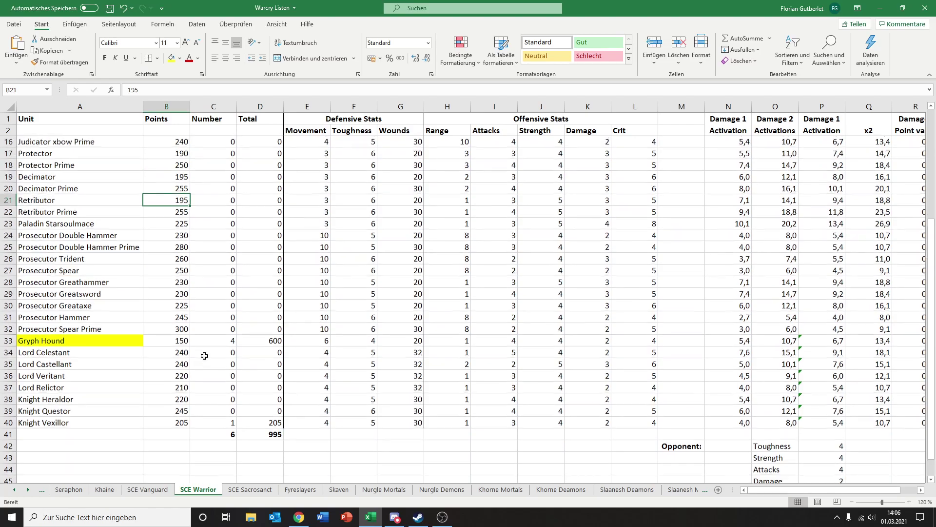
pyautogui.scroll(2, 220, 376)
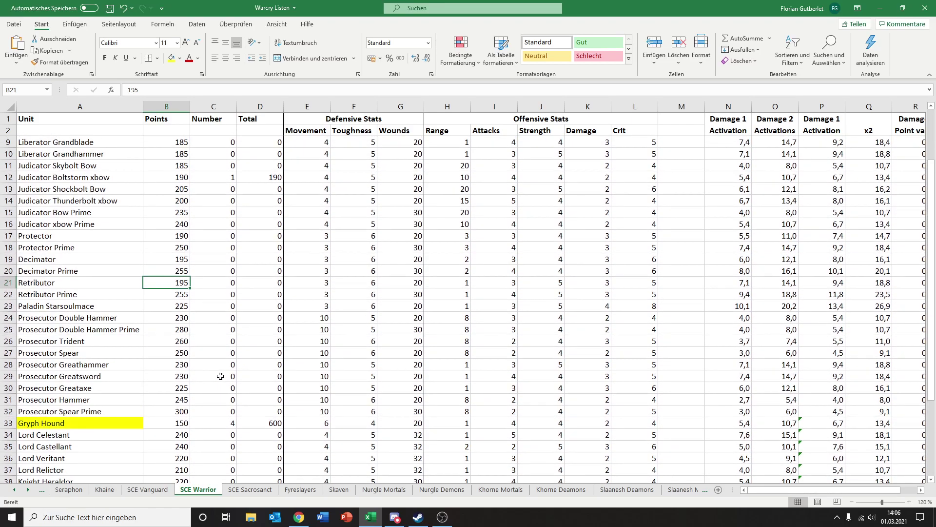
pyautogui.scroll(-2, 221, 375)
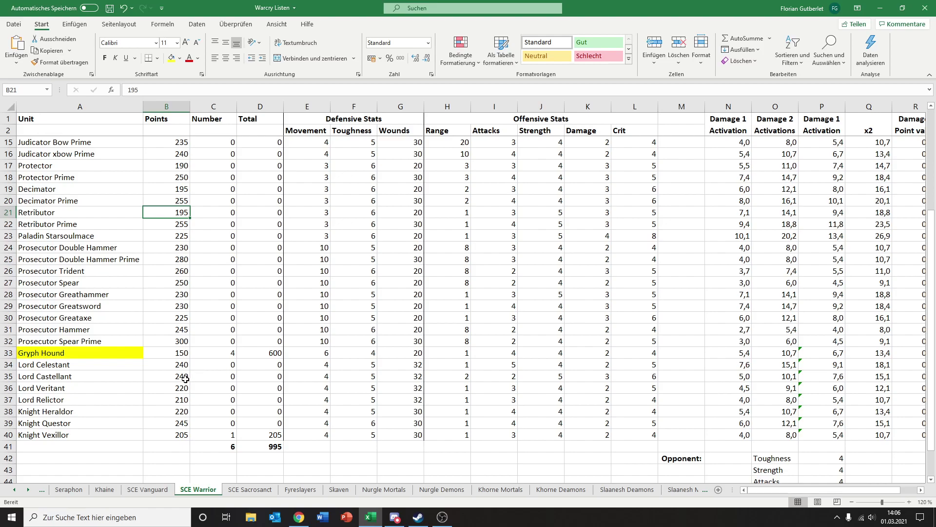
pyautogui.scroll(-3, 186, 379)
pyautogui.scroll(4, 184, 382)
pyautogui.scroll(1, 183, 380)
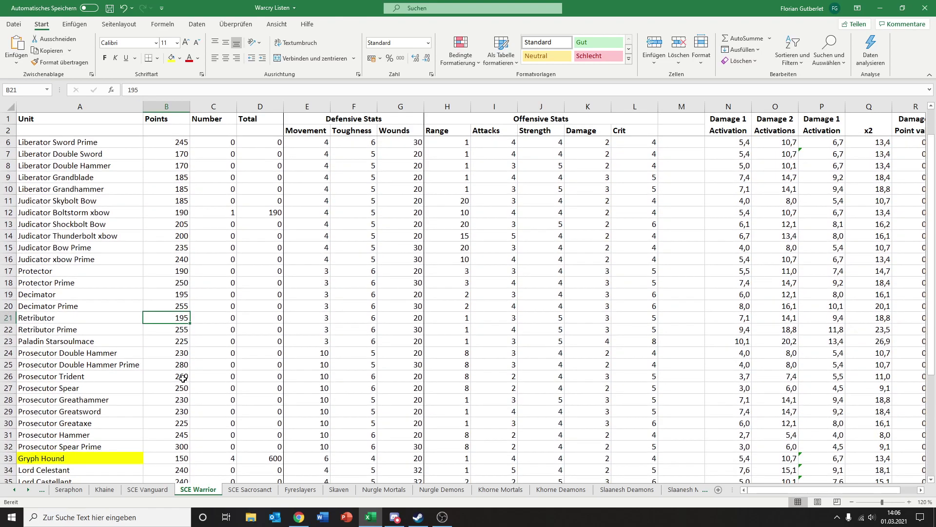
pyautogui.scroll(-6, 185, 378)
pyautogui.click(253, 374)
pyautogui.scroll(1, 191, 372)
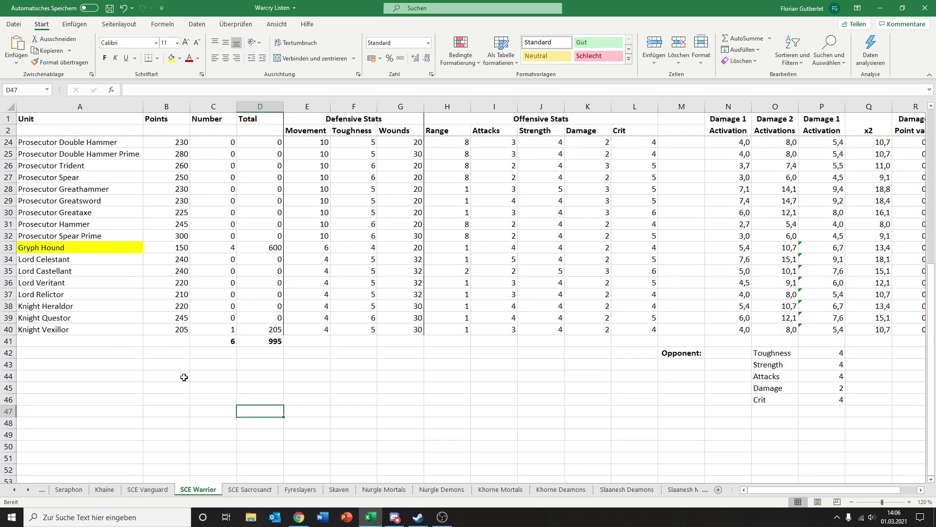